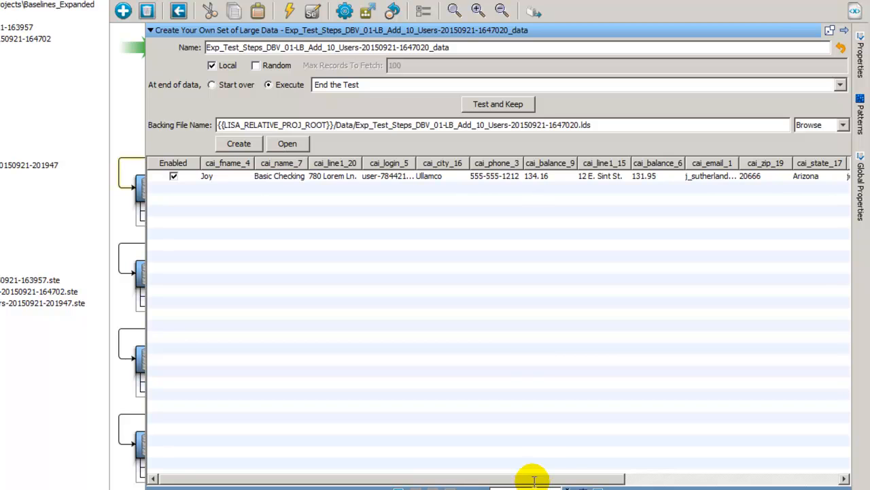
Step: Widen the data set's JDBCCONNECTURL column and look up the DBSERVER and DBPORT entries in the config properties
{"action": "left_click_drag", "start_coordinate": [575, 480], "coordinate": [850, 480]}
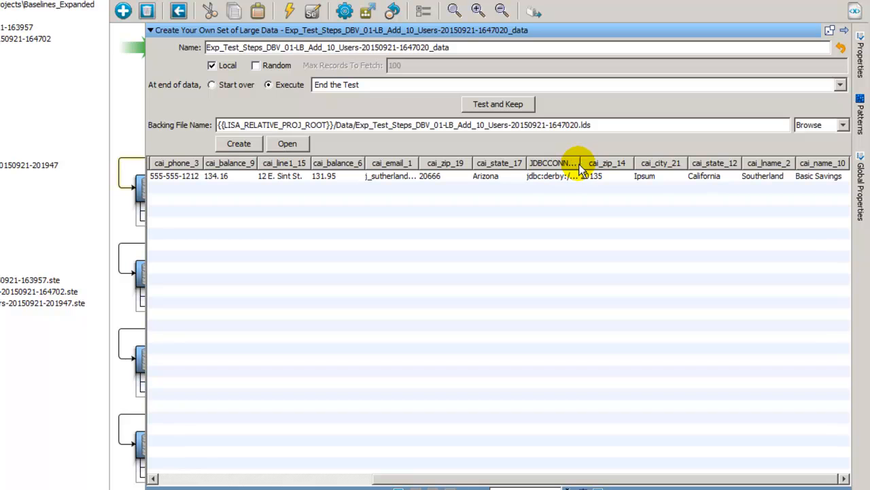
{"action": "left_click_drag", "start_coordinate": [580, 164], "coordinate": [775, 163]}
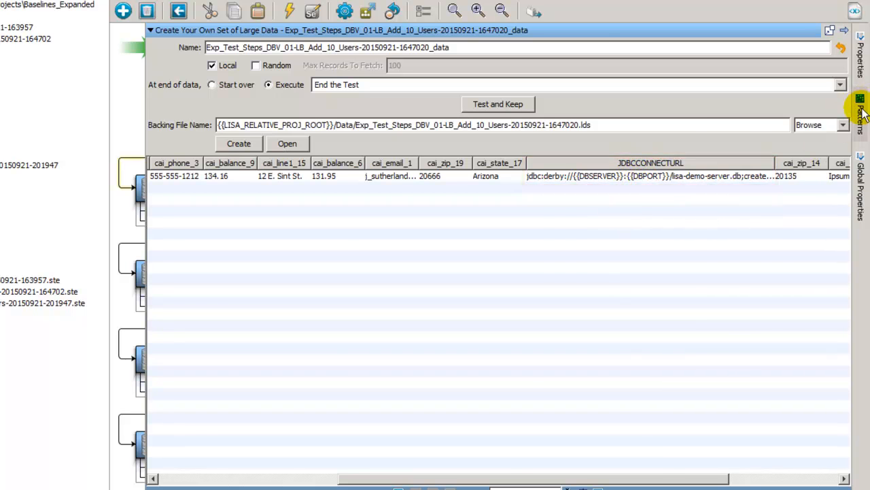
{"action": "left_click", "coordinate": [860, 61]}
{"action": "left_click", "coordinate": [808, 30]}
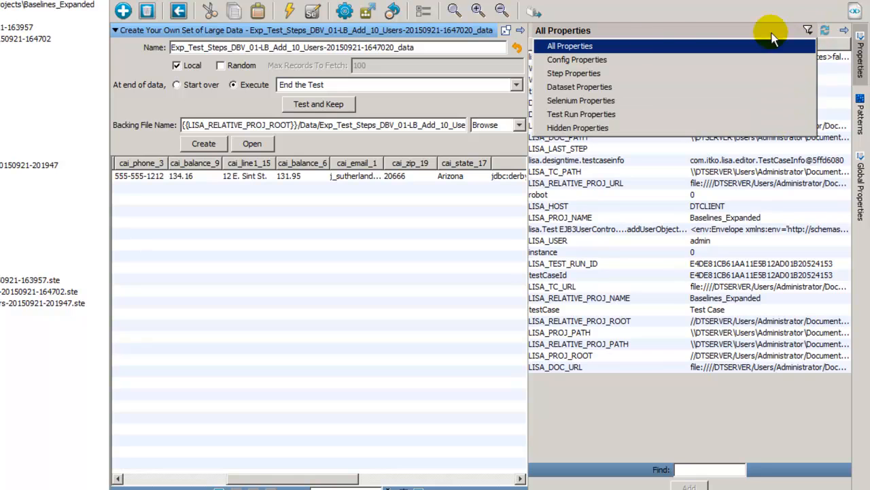
{"action": "left_click", "coordinate": [584, 58]}
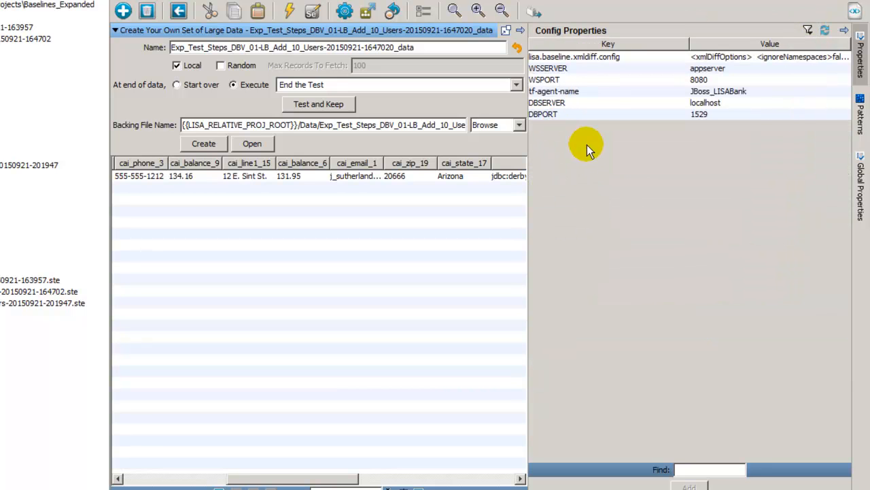
{"action": "left_click", "coordinate": [844, 32]}
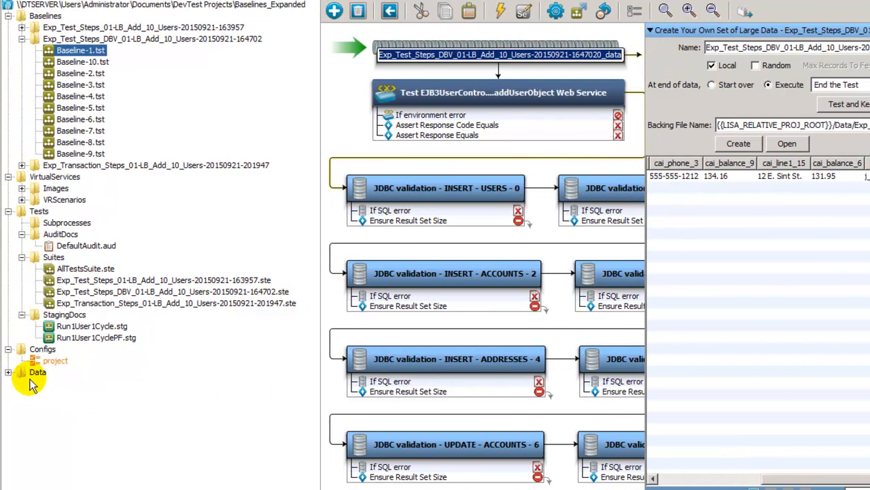
Step: Expand the project's Data folder to view its data set files, and close the data set editor
{"action": "left_click", "coordinate": [9, 372]}
{"action": "left_click", "coordinate": [9, 373]}
{"action": "left_click", "coordinate": [9, 372]}
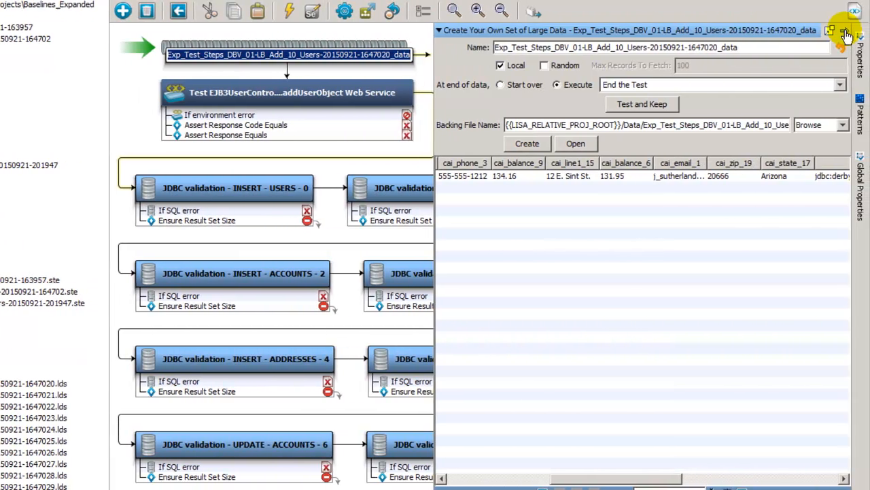
{"action": "left_click", "coordinate": [845, 31]}
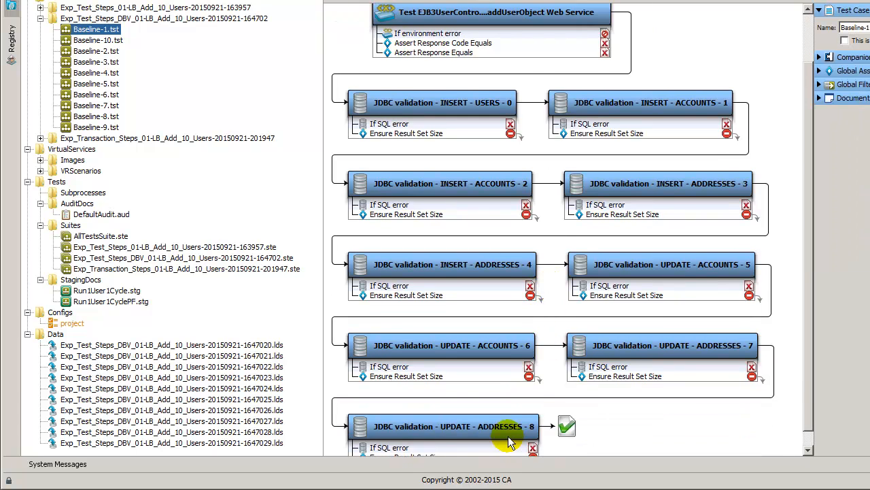
Step: Review the JDBC validation steps in the test case and read the full SQL statement of INSERT - USERS - 0
{"action": "scroll", "coordinate": [480, 396], "scroll_direction": "down", "scroll_amount": 2}
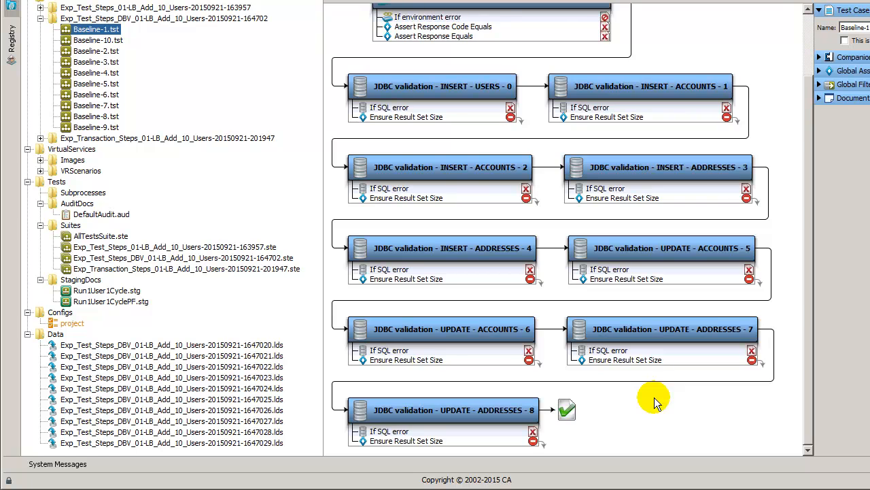
{"action": "scroll", "coordinate": [654, 397], "scroll_direction": "up", "scroll_amount": 3}
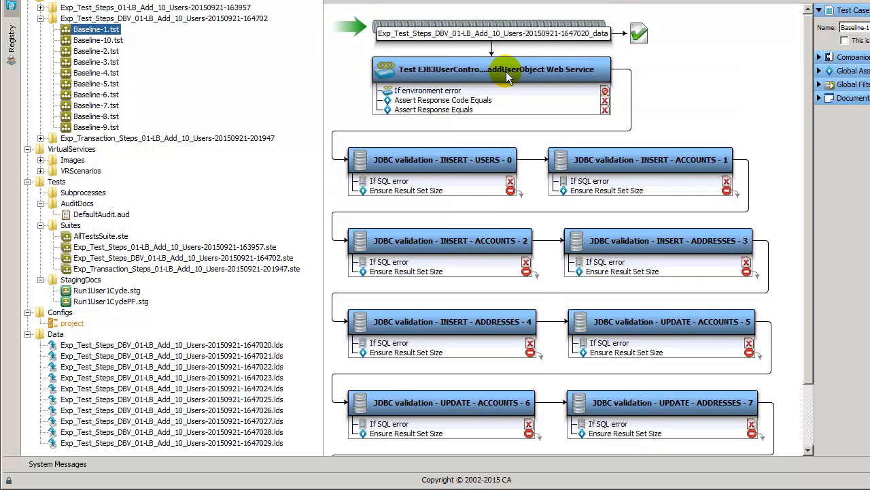
{"action": "left_click", "coordinate": [461, 168]}
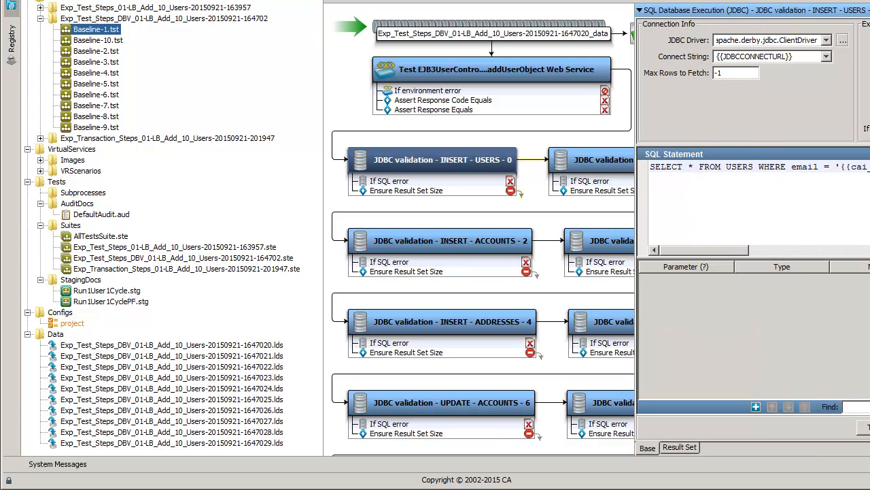
{"action": "left_click_drag", "start_coordinate": [740, 249], "coordinate": [816, 231]}
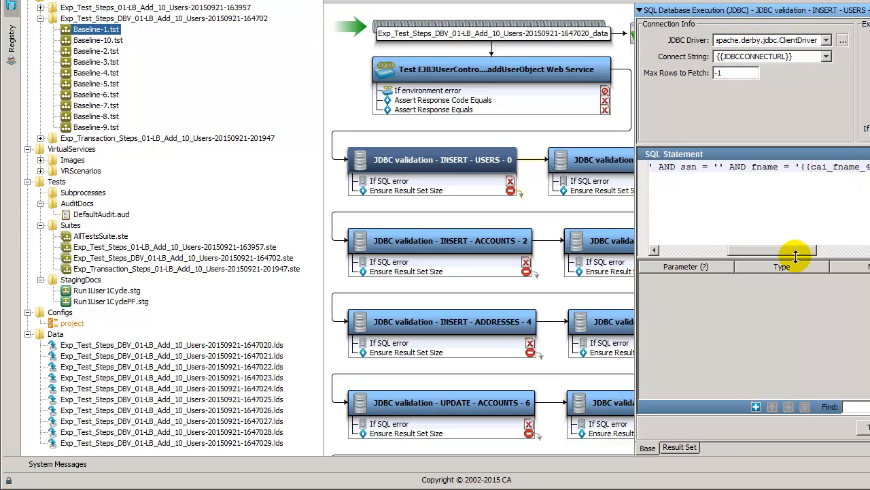
{"action": "left_click_drag", "start_coordinate": [792, 248], "coordinate": [869, 248]}
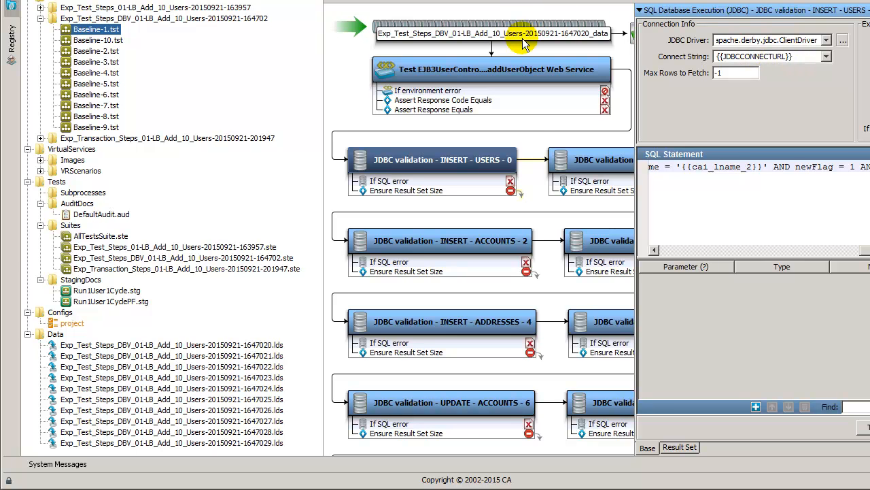
{"action": "left_click", "coordinate": [527, 147]}
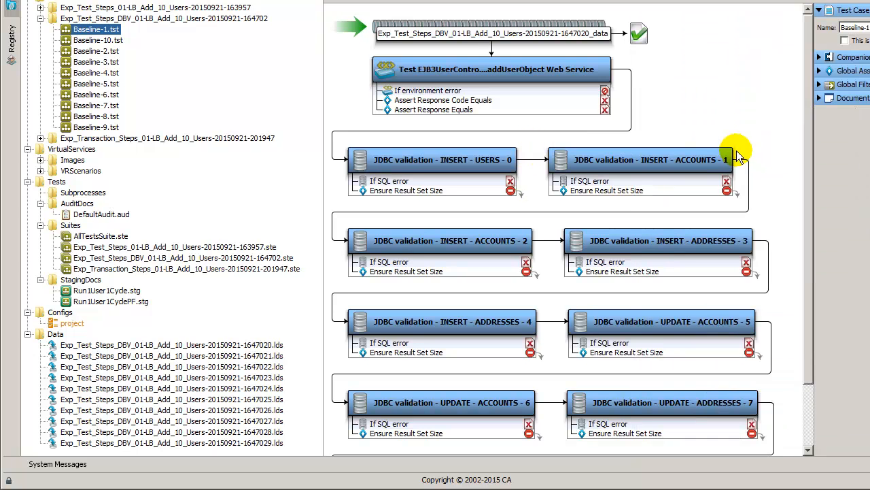
Step: Show the Ensure Result Set Size assertion of the JDBC validation - INSERT - USERS - 0 step
{"action": "left_click", "coordinate": [466, 171]}
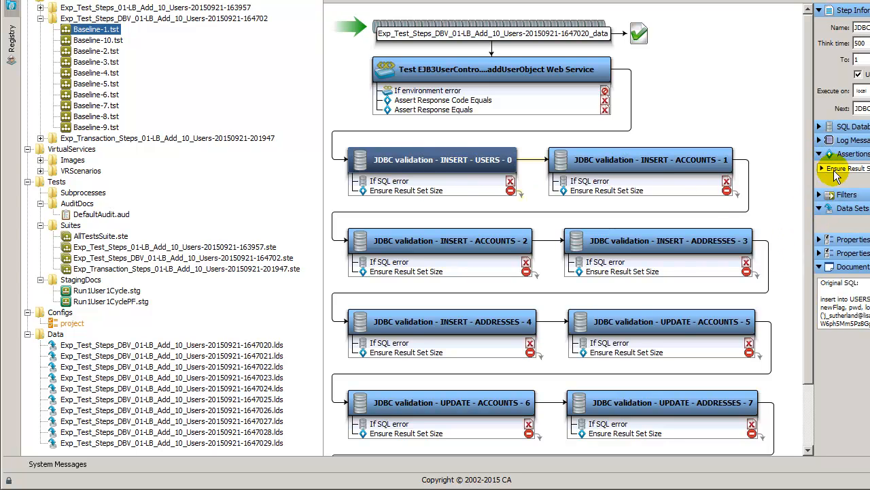
{"action": "left_click", "coordinate": [820, 154]}
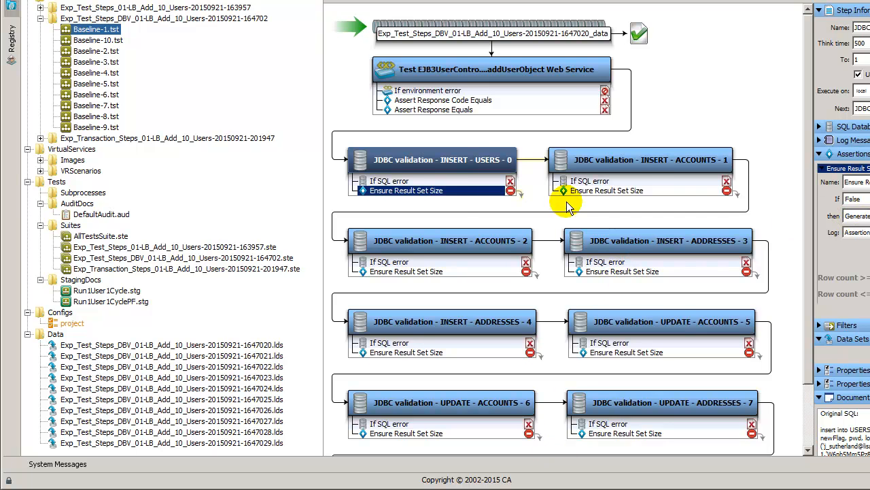
Step: Read through the SQL statements of the JDBC validation steps INSERT - ACCOUNTS - 1 and INSERT - ACCOUNTS - 2
{"action": "left_click", "coordinate": [618, 166]}
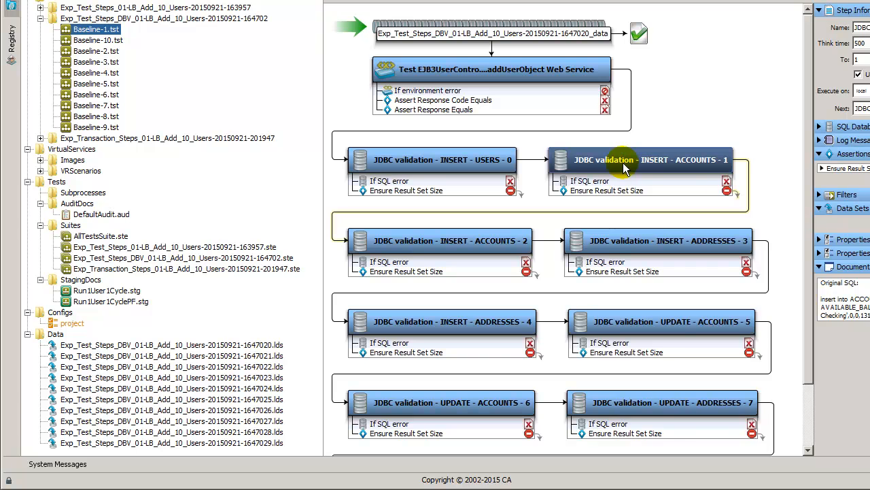
{"action": "double_click", "coordinate": [619, 166]}
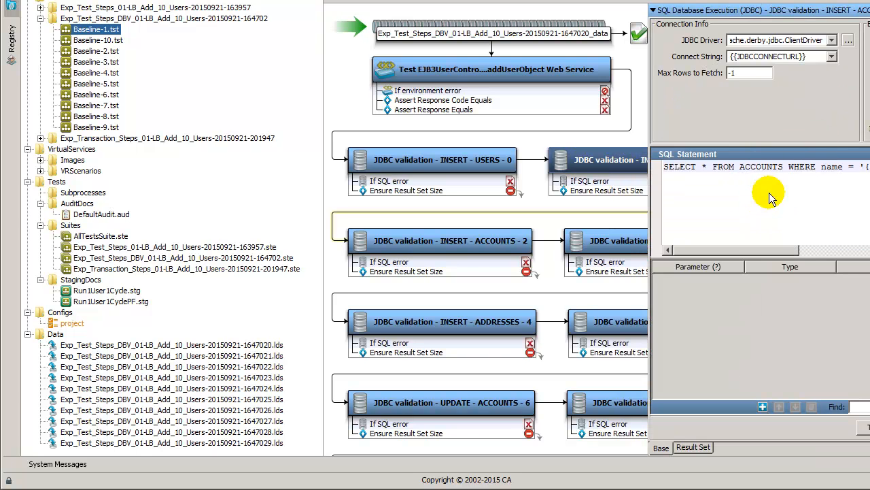
{"action": "left_click_drag", "start_coordinate": [758, 251], "coordinate": [854, 251]}
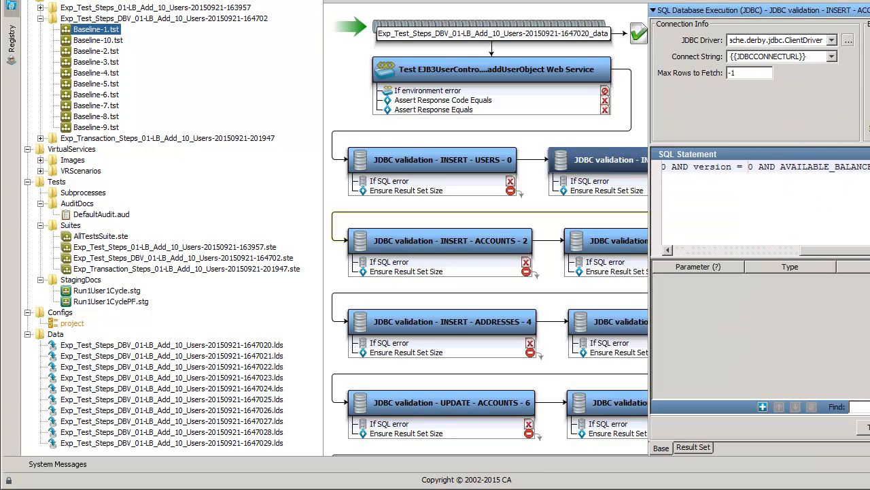
{"action": "left_click", "coordinate": [475, 243]}
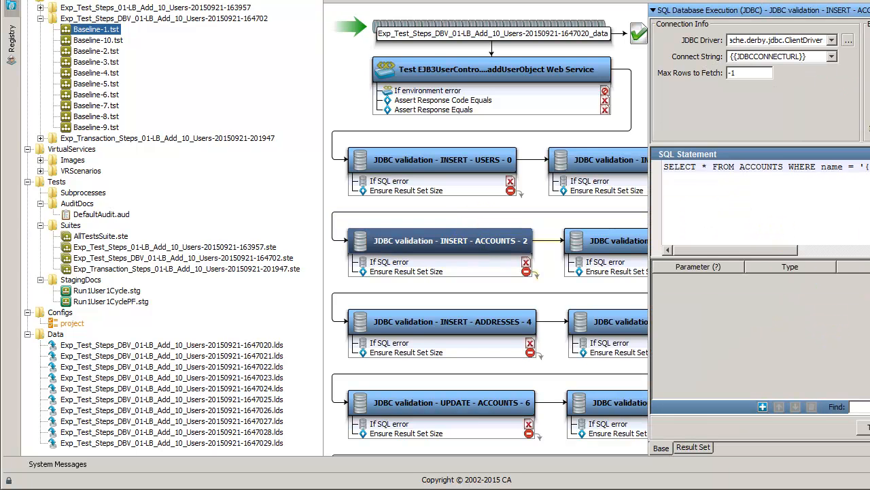
{"action": "left_click_drag", "start_coordinate": [775, 249], "coordinate": [869, 249]}
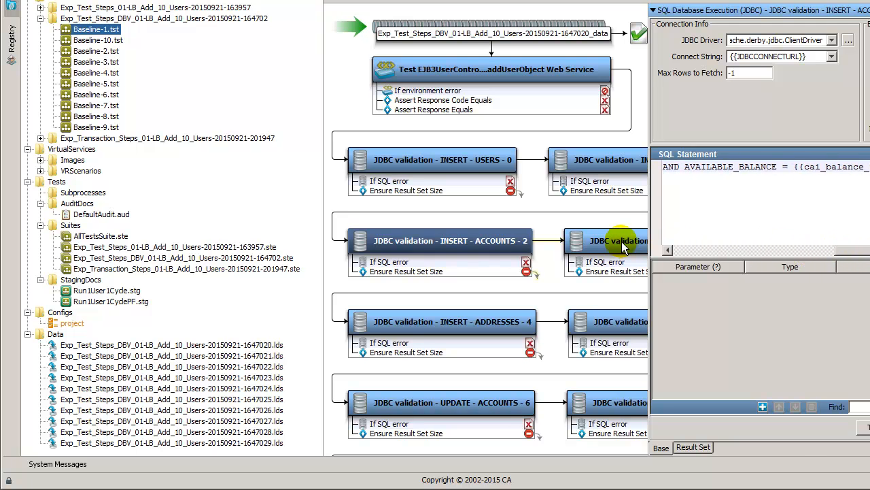
Step: Read the SQL statement of JDBC validation - INSERT - ADDRESSES - 3, close its editor and view the remaining steps
{"action": "left_click", "coordinate": [624, 246]}
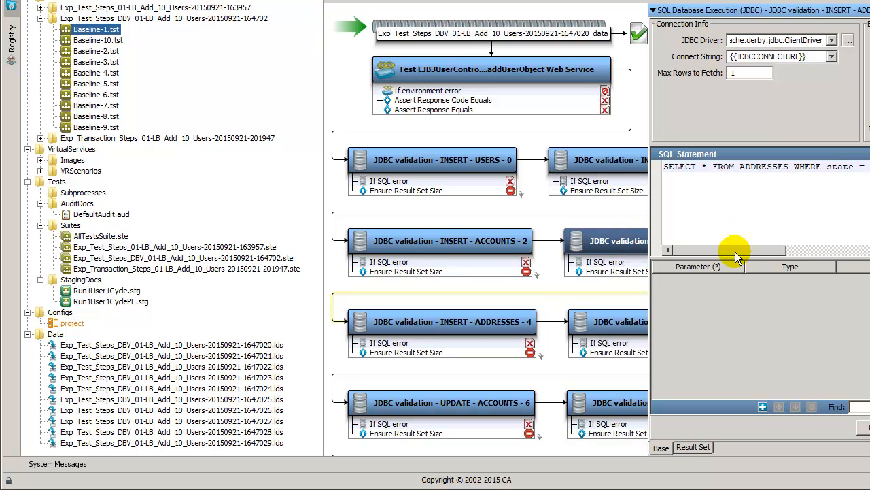
{"action": "left_click_drag", "start_coordinate": [777, 257], "coordinate": [835, 259]}
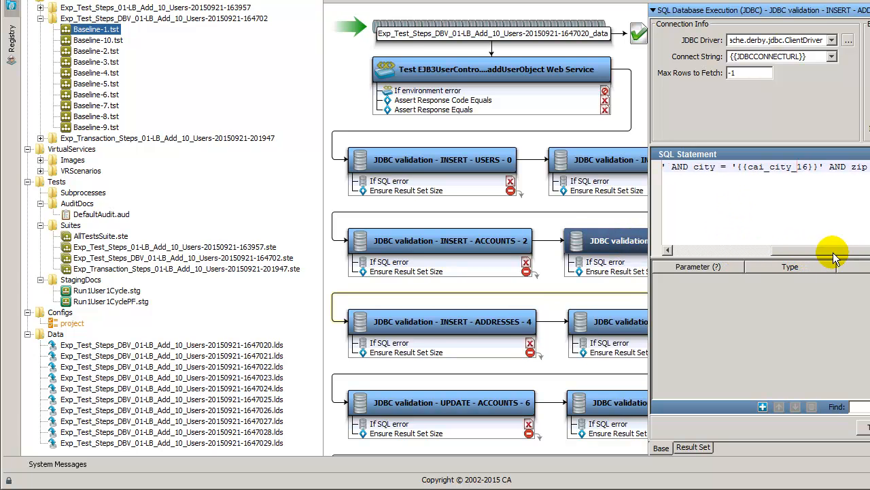
{"action": "left_click", "coordinate": [552, 220]}
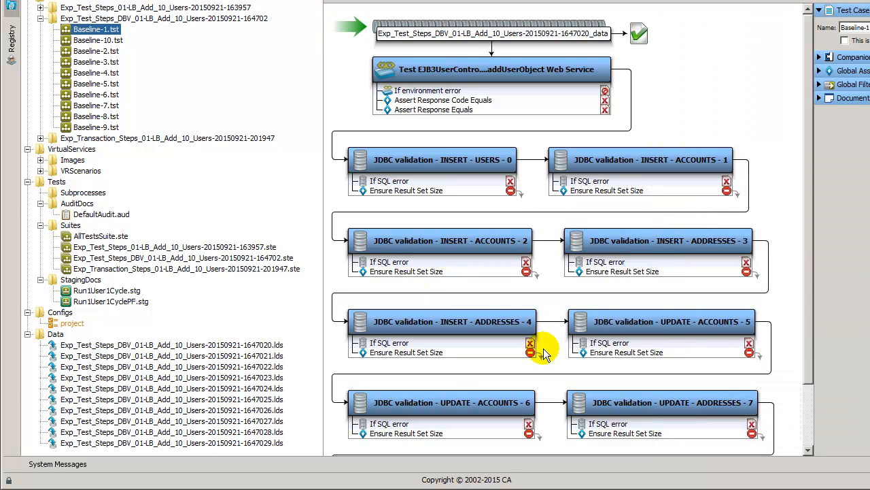
{"action": "scroll", "coordinate": [798, 206], "scroll_direction": "down", "scroll_amount": 3}
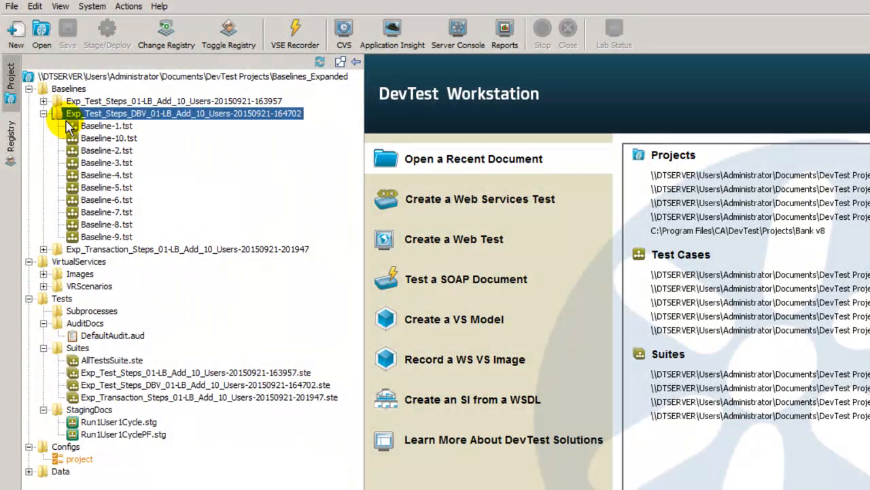
{"action": "left_click", "coordinate": [44, 113]}
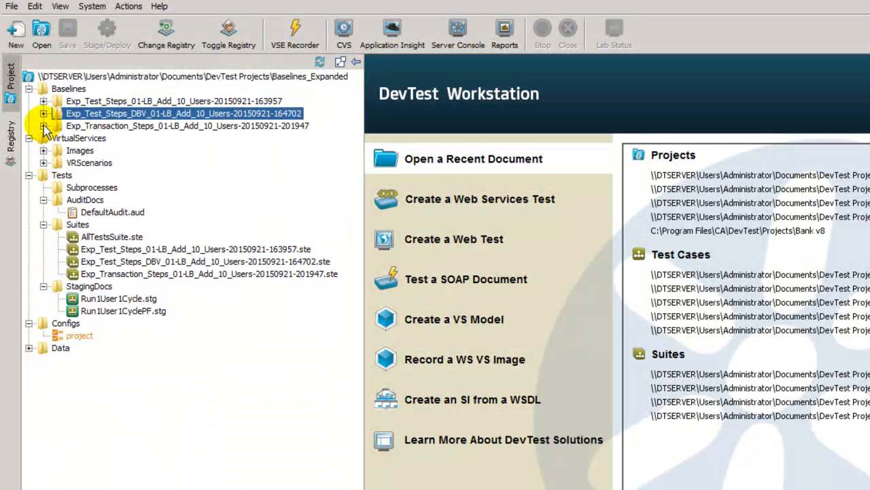
{"action": "left_click", "coordinate": [44, 126]}
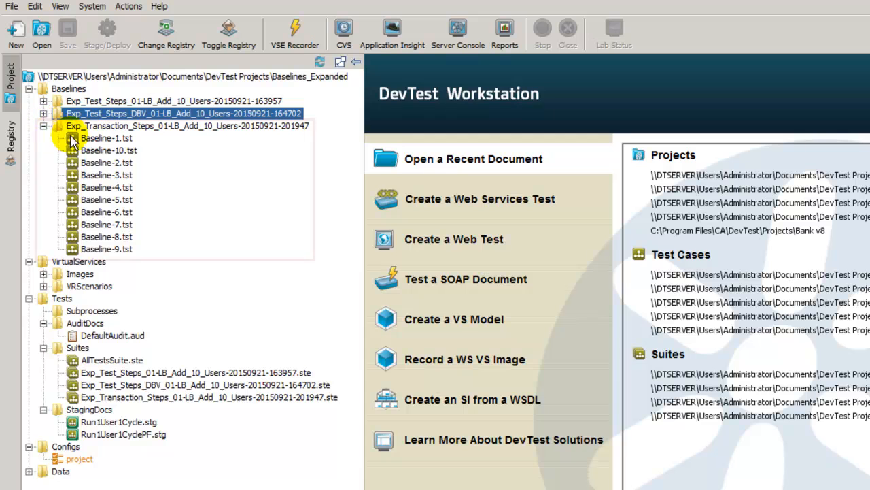
{"action": "left_click", "coordinate": [76, 128]}
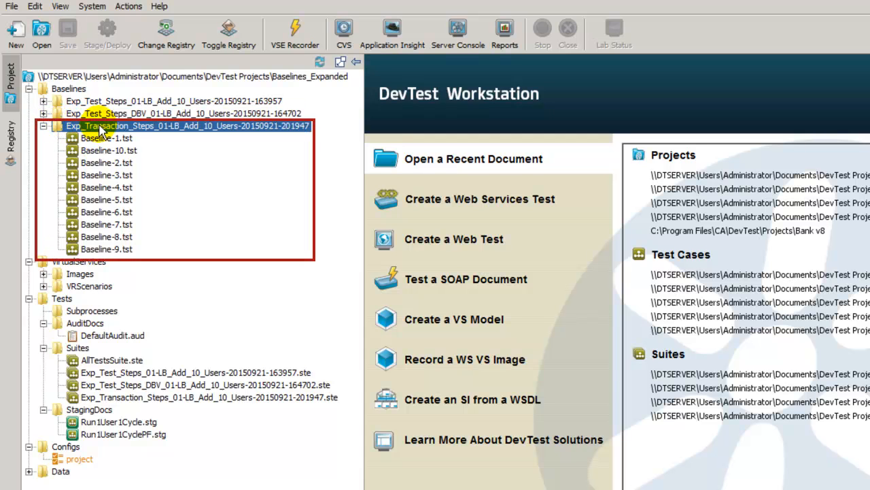
{"action": "double_click", "coordinate": [84, 139]}
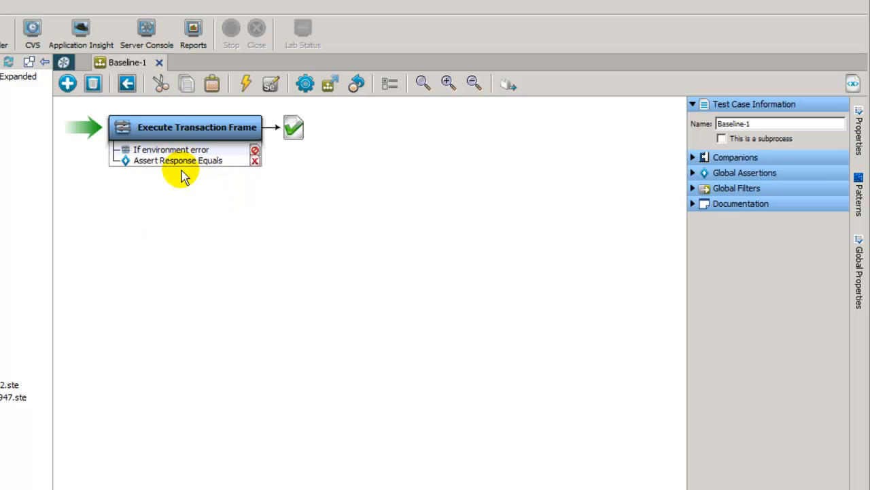
Step: Open the Execute Transaction Frame step and look up its tf-agent-name property in the config properties
{"action": "left_click", "coordinate": [179, 133]}
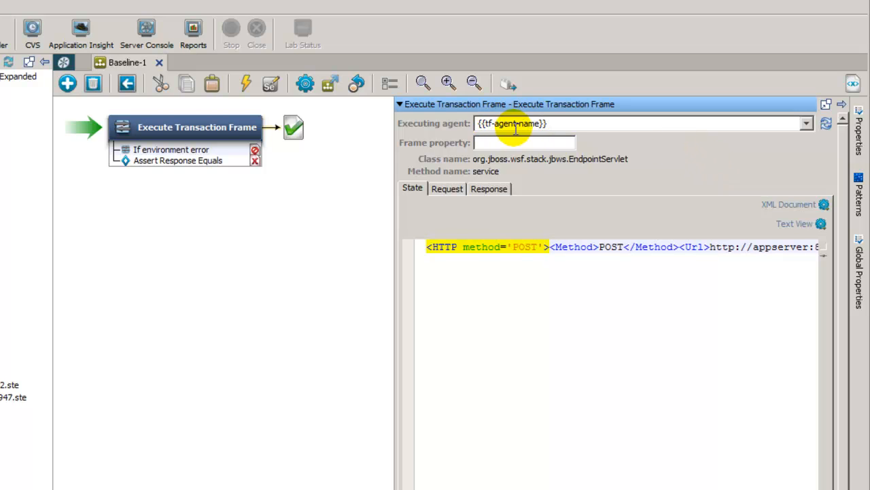
{"action": "left_click", "coordinate": [859, 141]}
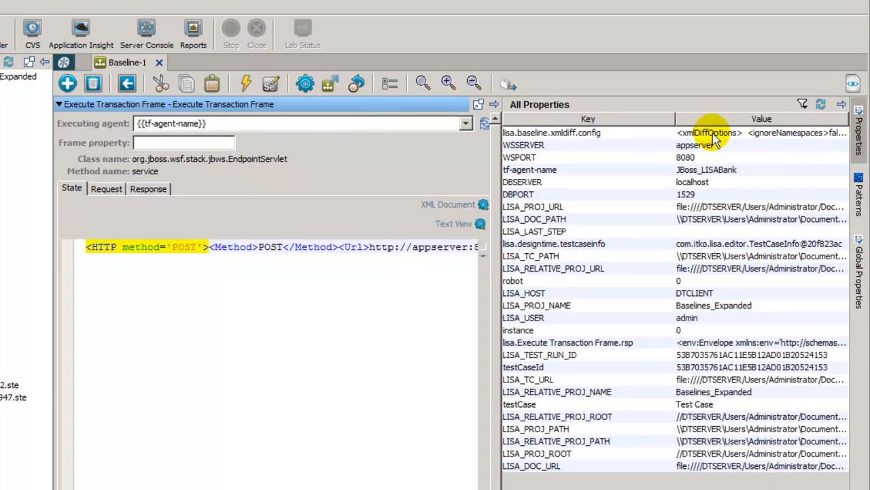
{"action": "left_click", "coordinate": [804, 106]}
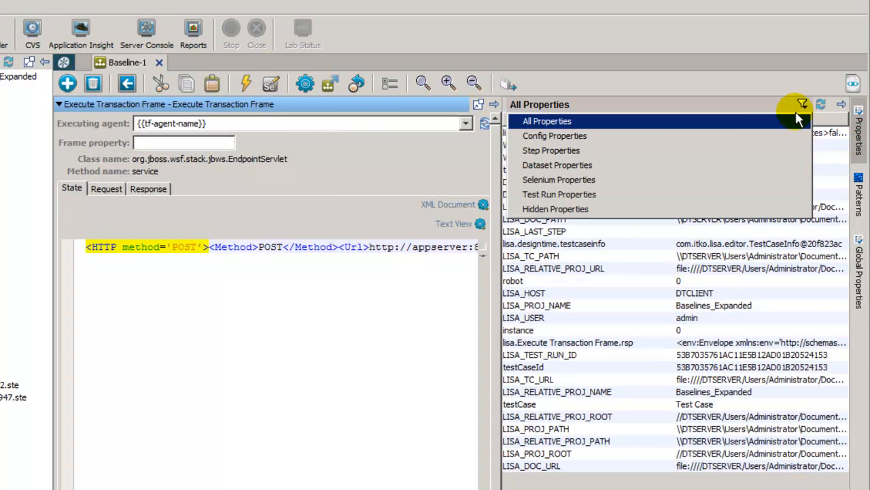
{"action": "left_click", "coordinate": [569, 138]}
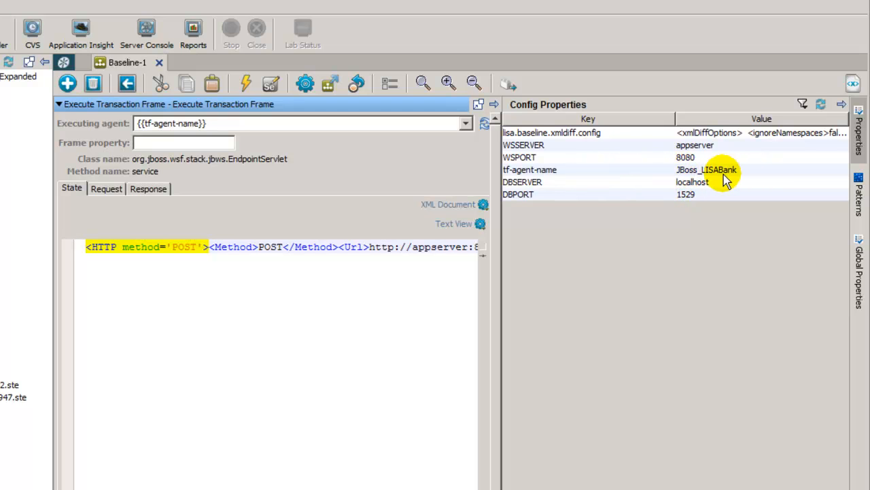
{"action": "left_click", "coordinate": [842, 109]}
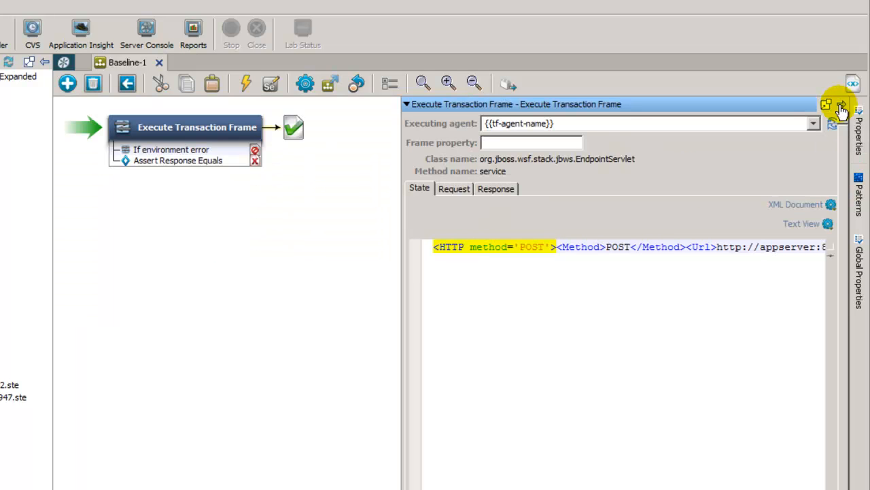
Step: Read the transaction frame's request, format the response in the diff viewer as read-only text, read it and close the step editor
{"action": "left_click", "coordinate": [454, 188]}
{"action": "scroll", "coordinate": [571, 347], "scroll_direction": "down", "scroll_amount": 4}
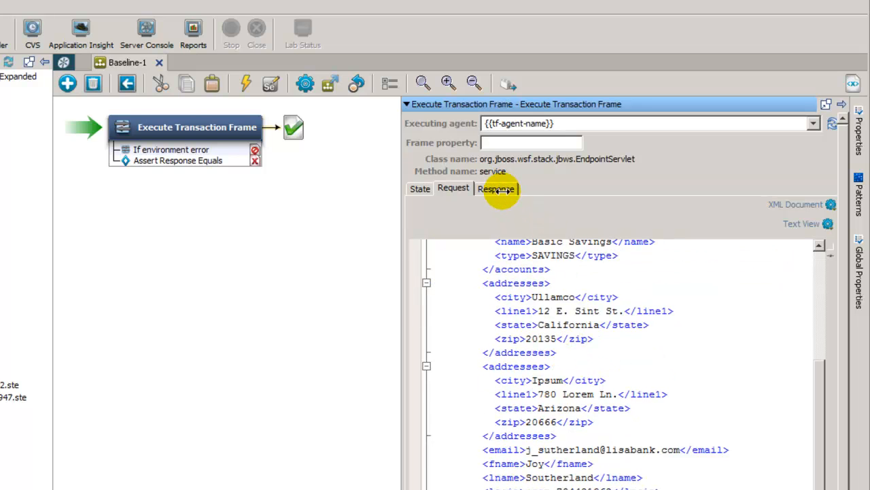
{"action": "left_click", "coordinate": [498, 190]}
{"action": "right_click", "coordinate": [346, 246]}
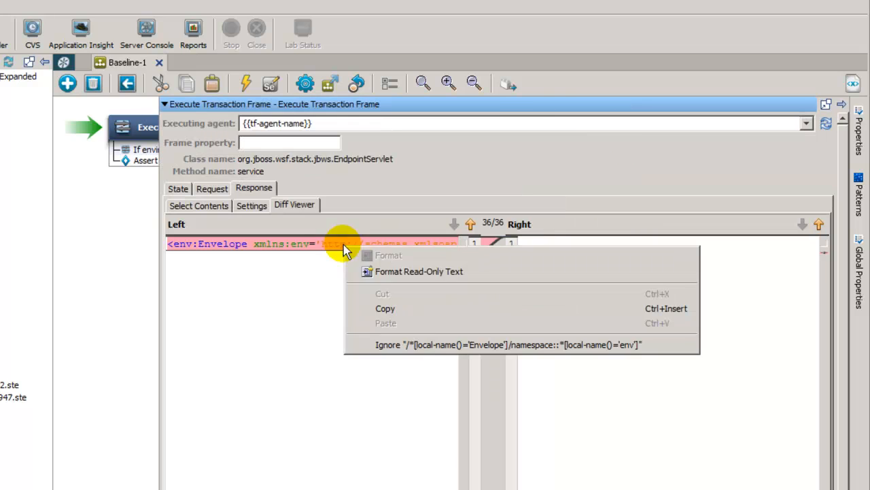
{"action": "left_click", "coordinate": [386, 274]}
{"action": "scroll", "coordinate": [337, 401], "scroll_direction": "down", "scroll_amount": 2}
{"action": "scroll", "coordinate": [340, 414], "scroll_direction": "down", "scroll_amount": 1}
{"action": "scroll", "coordinate": [687, 317], "scroll_direction": "up", "scroll_amount": 3}
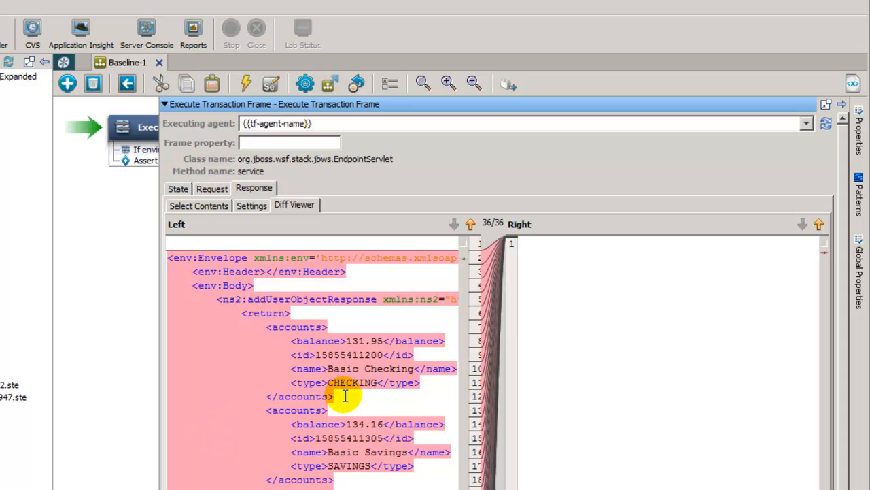
{"action": "scroll", "coordinate": [346, 391], "scroll_direction": "down", "scroll_amount": 6}
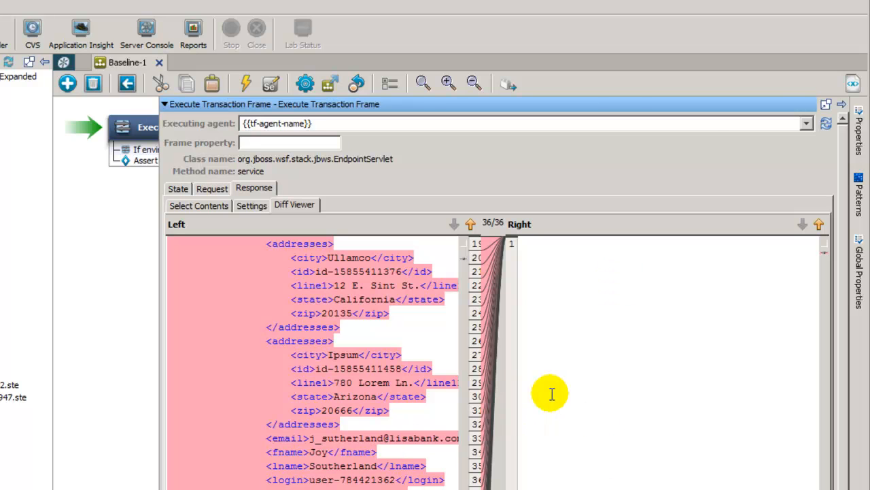
{"action": "left_click", "coordinate": [843, 109]}
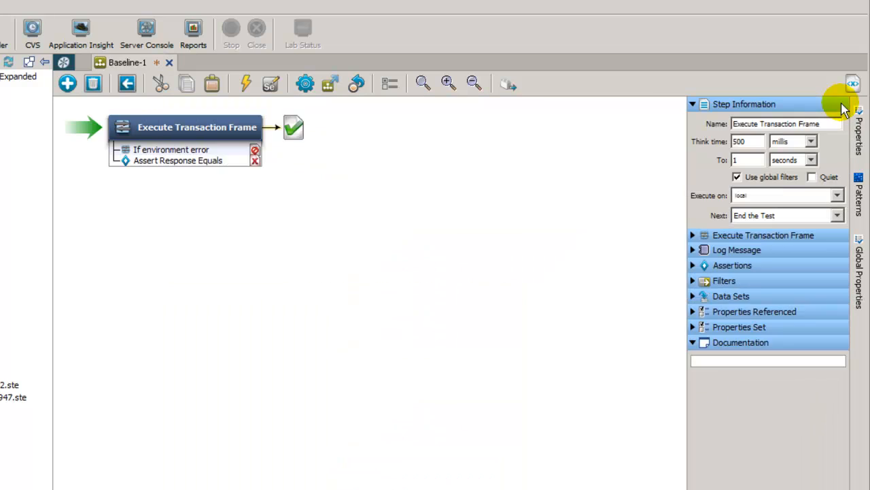
Step: Open the Assert Response Equals assertion, format its Control XML and examine it alongside the Test contents
{"action": "left_click", "coordinate": [147, 162]}
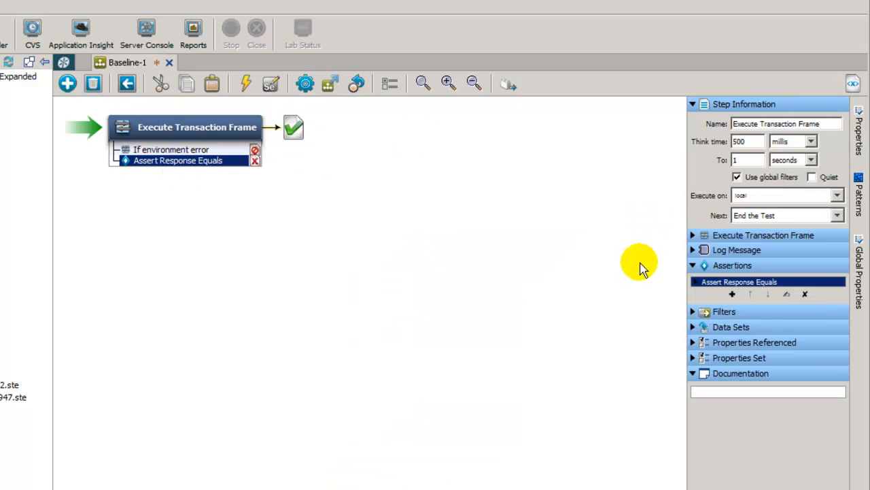
{"action": "double_click", "coordinate": [697, 283]}
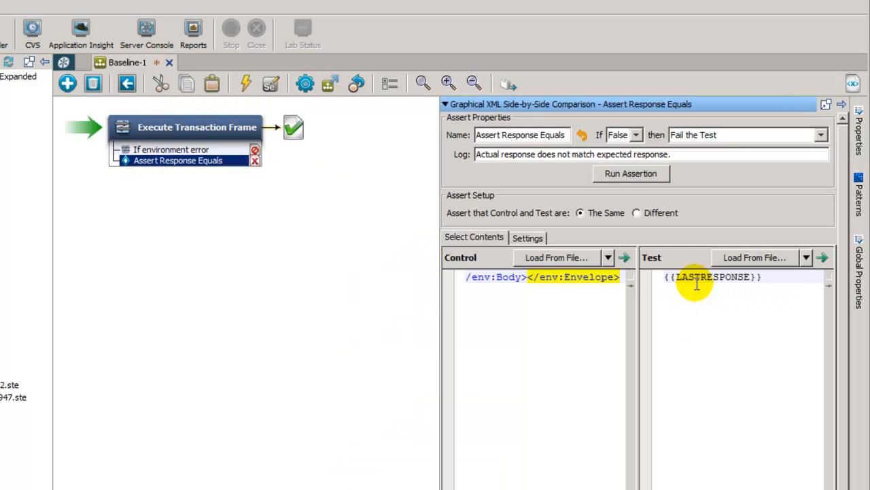
{"action": "left_click_drag", "start_coordinate": [439, 286], "coordinate": [276, 282]}
{"action": "right_click", "coordinate": [406, 281]}
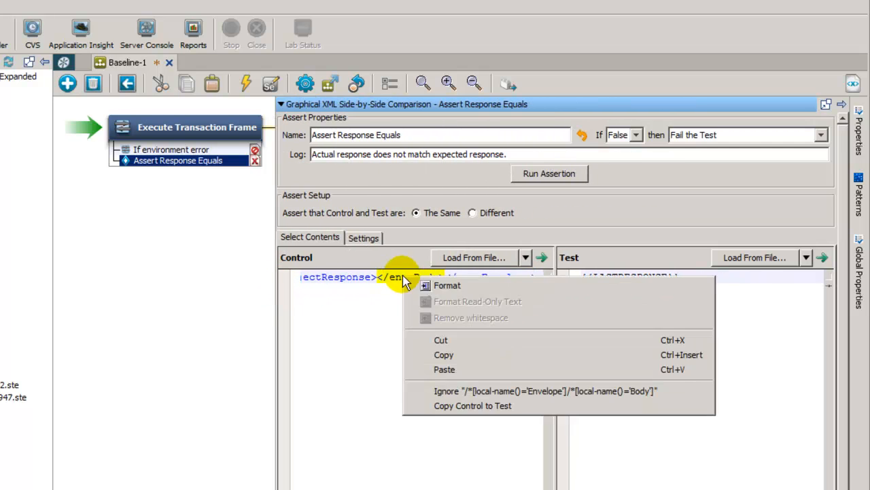
{"action": "left_click", "coordinate": [455, 286]}
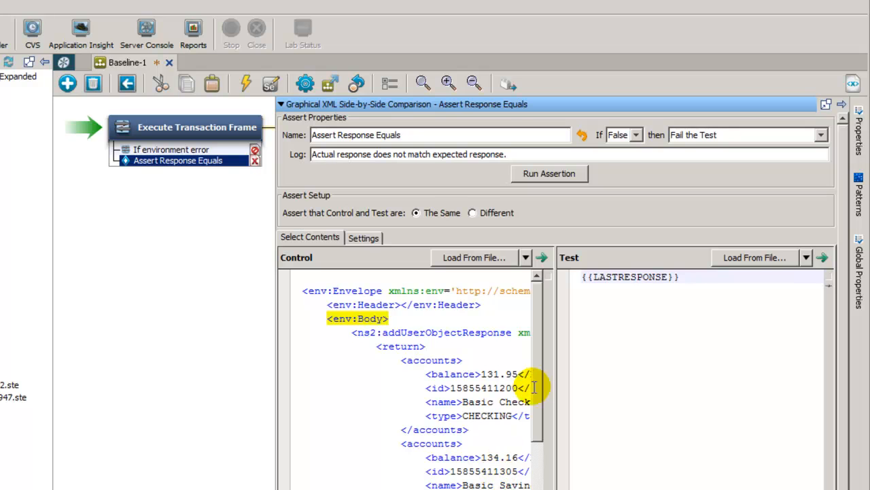
{"action": "left_click_drag", "start_coordinate": [539, 442], "coordinate": [540, 488]}
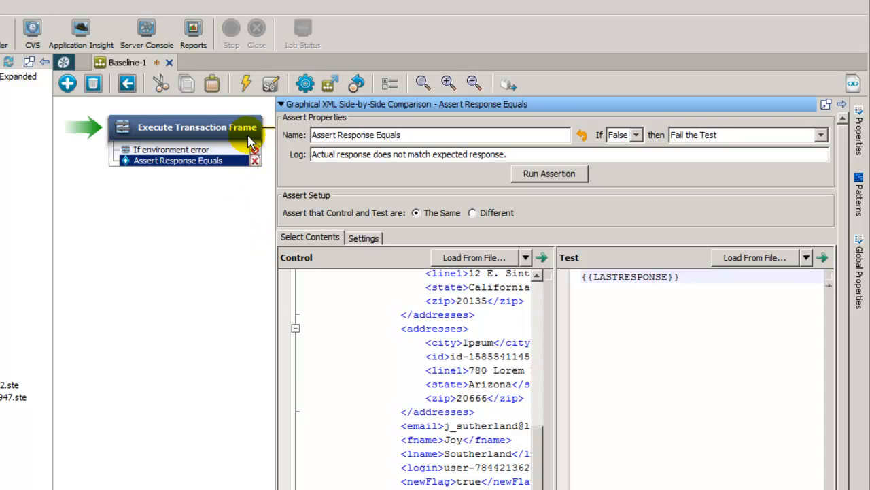
{"action": "left_click", "coordinate": [228, 131]}
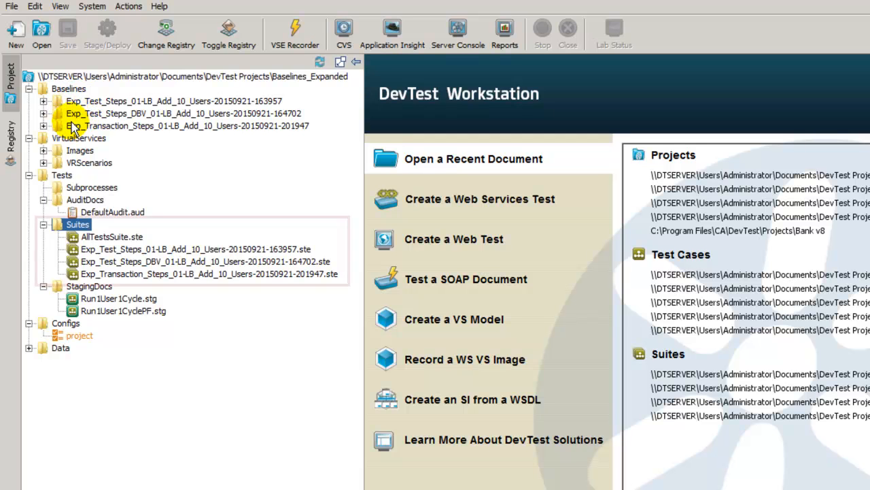
Step: Open the suite Exp_Test_Steps_01-LB_Add_10_Users-20150921-163957.ste, widen its entries list and check its run mode
{"action": "left_click", "coordinate": [70, 249]}
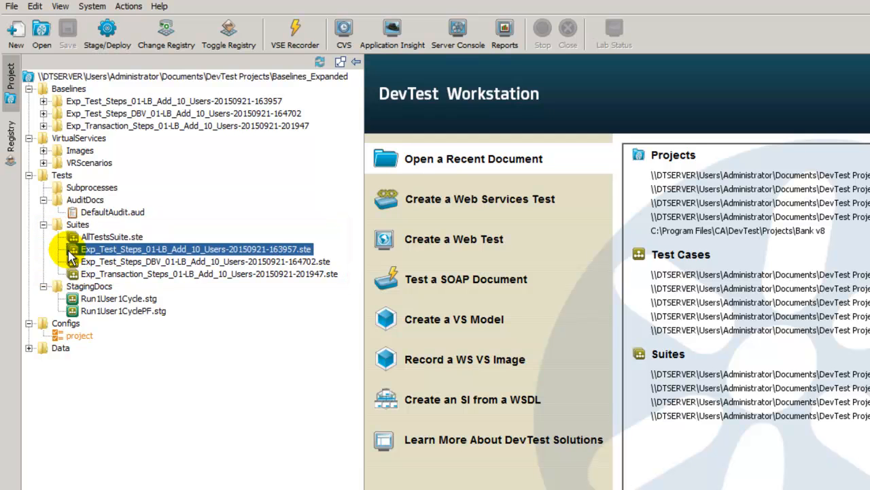
{"action": "double_click", "coordinate": [71, 255]}
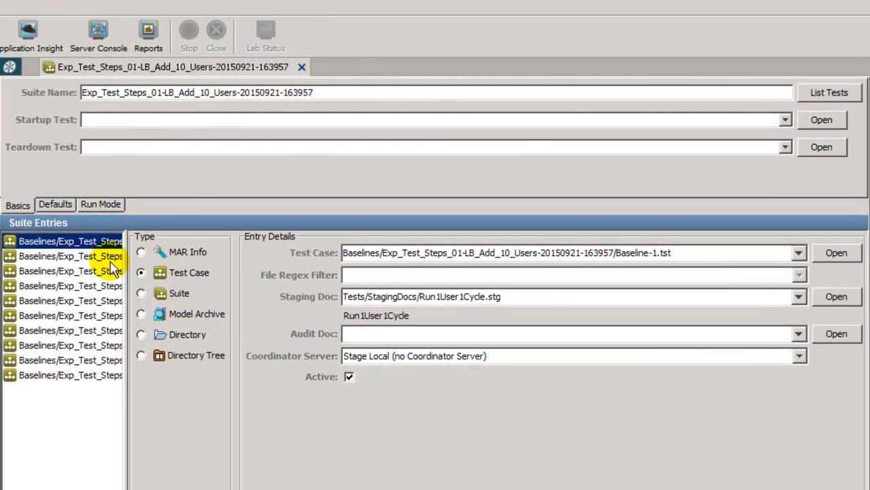
{"action": "left_click_drag", "start_coordinate": [127, 300], "coordinate": [406, 299]}
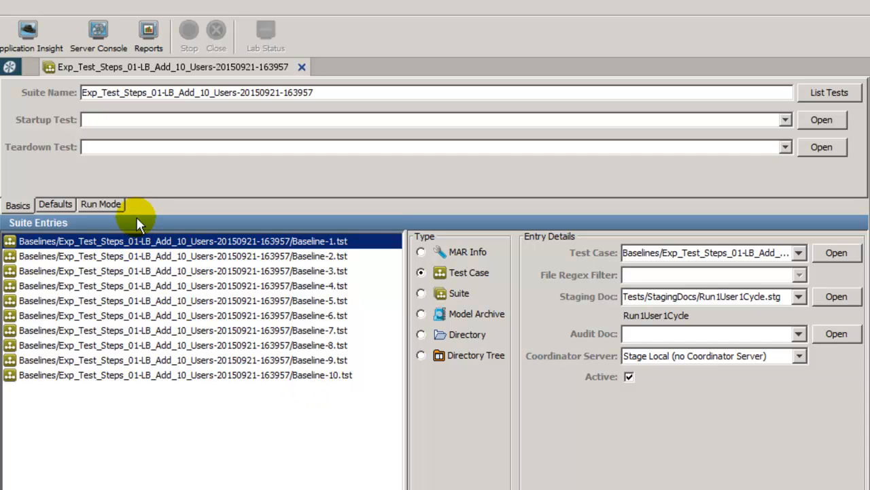
{"action": "left_click", "coordinate": [81, 211]}
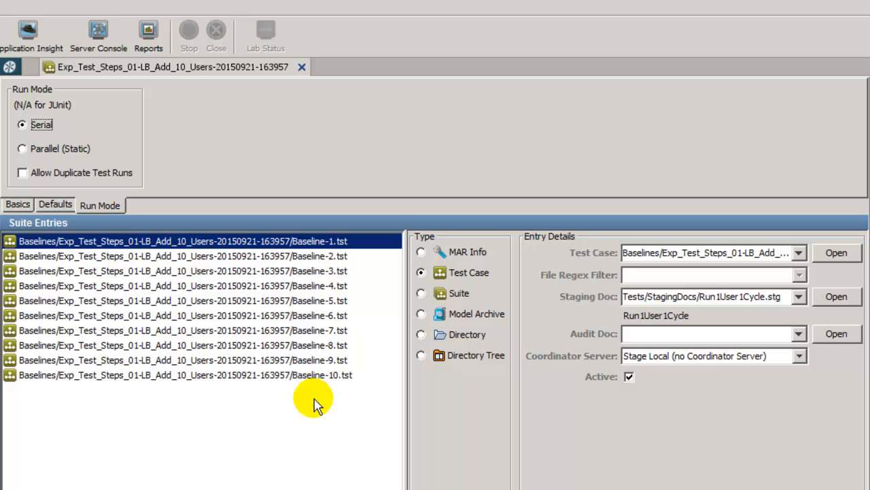
{"action": "left_click", "coordinate": [18, 205]}
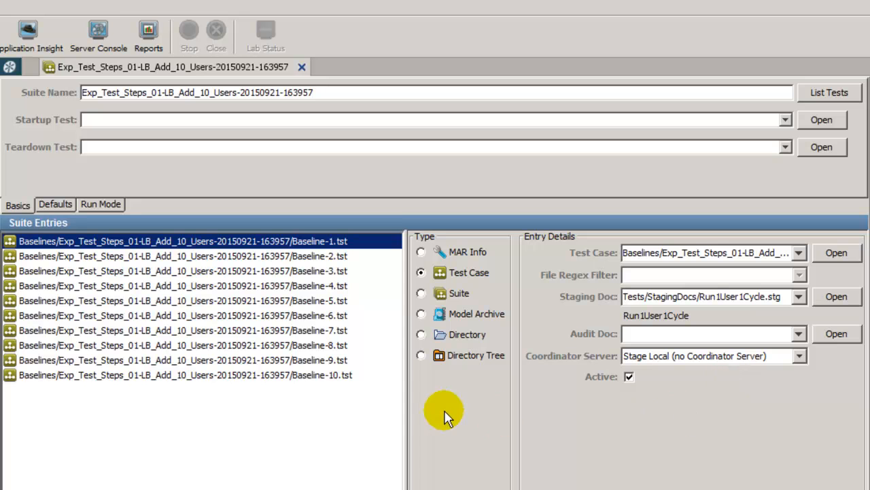
Step: Go through the suite's baseline entries from Baseline-2.tst to Baseline-9.tst and check their entry details
{"action": "left_click", "coordinate": [180, 254]}
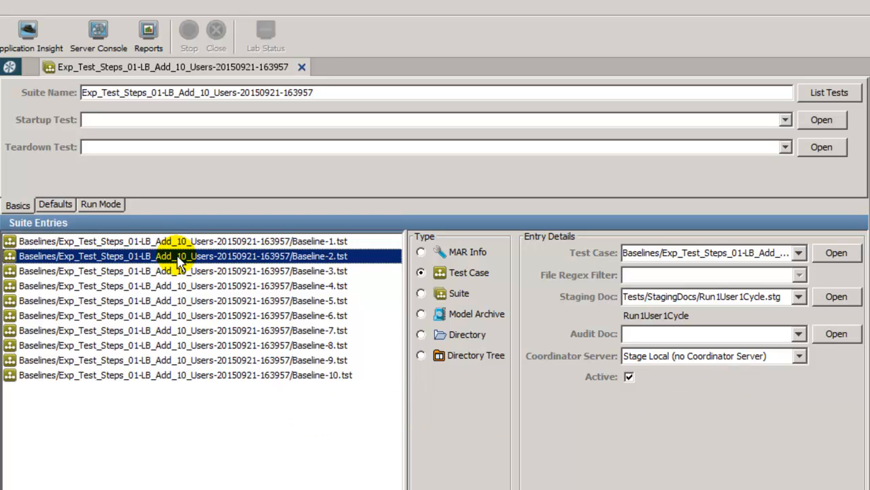
{"action": "left_click", "coordinate": [173, 272]}
{"action": "left_click", "coordinate": [171, 298]}
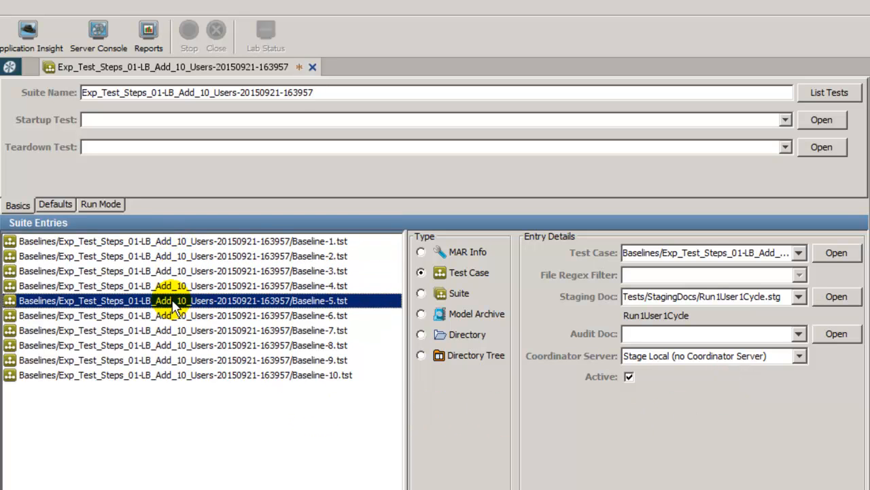
{"action": "left_click", "coordinate": [175, 316]}
{"action": "left_click", "coordinate": [182, 333]}
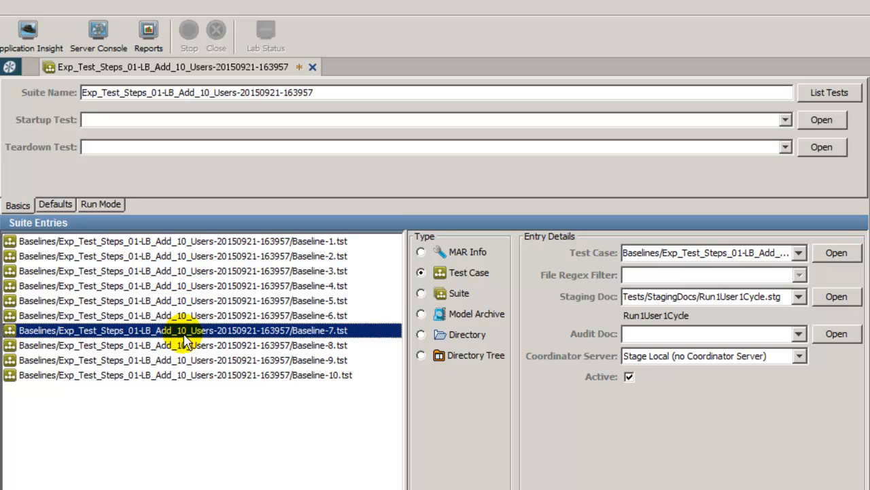
{"action": "left_click", "coordinate": [190, 346]}
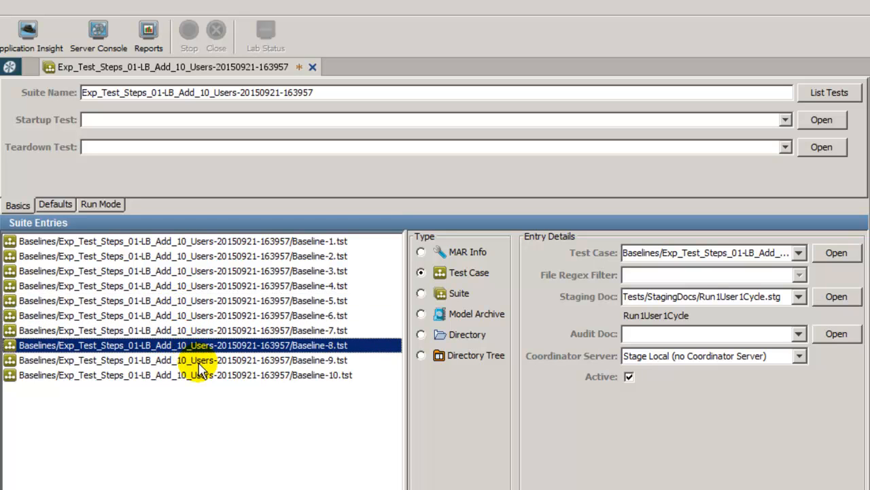
{"action": "left_click", "coordinate": [197, 361]}
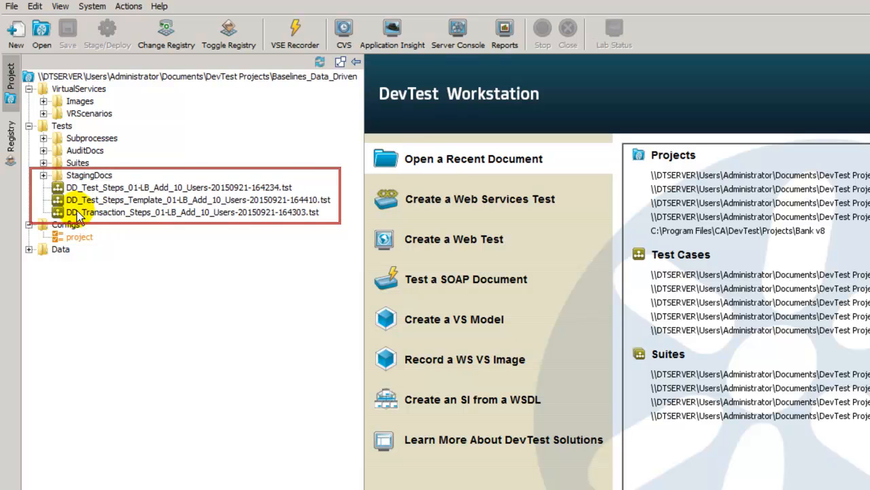
Step: Look inside the StagingDocs, Suites and AuditDocs folders of the Baselines_Data_Driven project and collapse them again
{"action": "left_click", "coordinate": [44, 174]}
{"action": "left_click", "coordinate": [44, 163]}
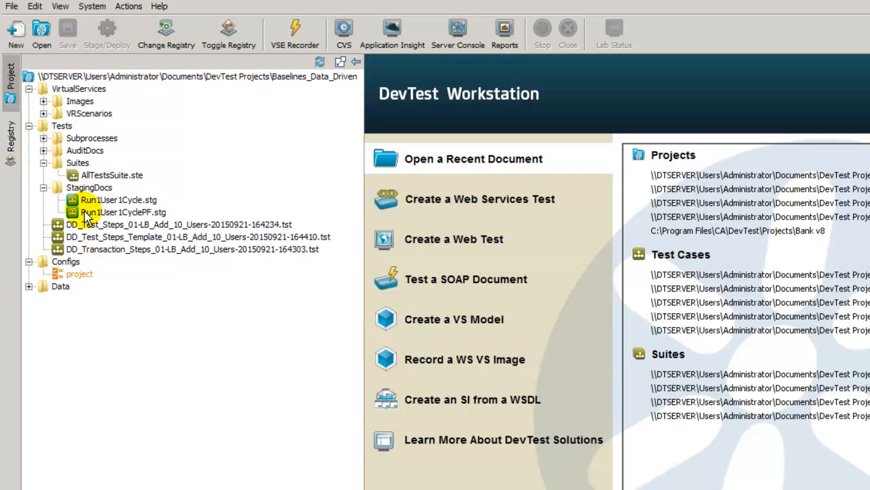
{"action": "left_click", "coordinate": [43, 150]}
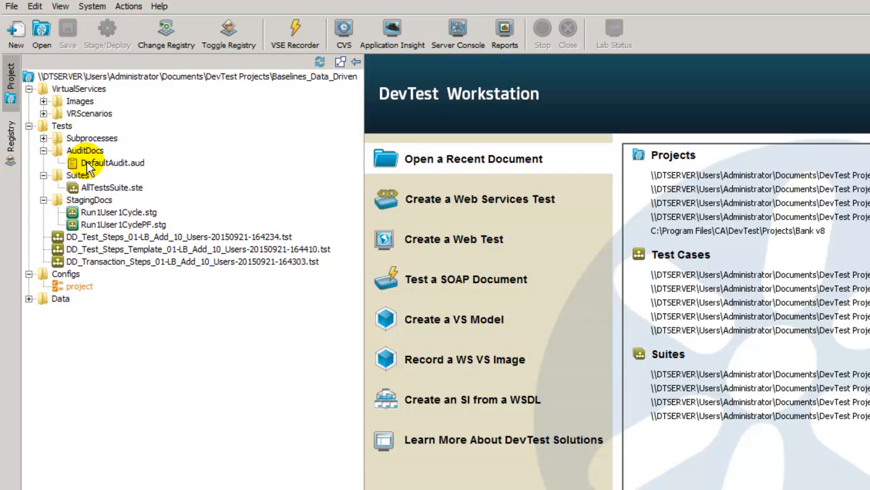
{"action": "left_click", "coordinate": [43, 199]}
{"action": "left_click", "coordinate": [43, 174]}
{"action": "left_click", "coordinate": [43, 150]}
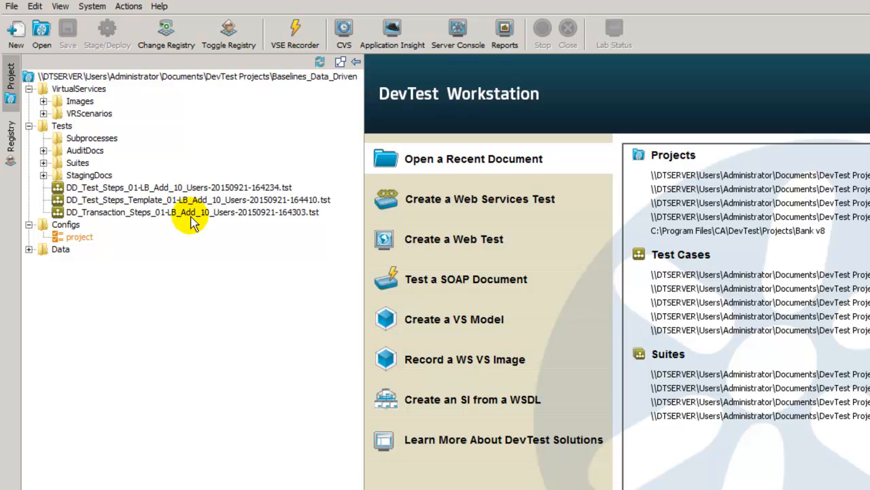
Step: Expand the Data folder, open DD_Test_Steps_01-LB_Add_10_Users-20150921-164234.tst and select its addUserObject web service step
{"action": "left_click", "coordinate": [30, 249]}
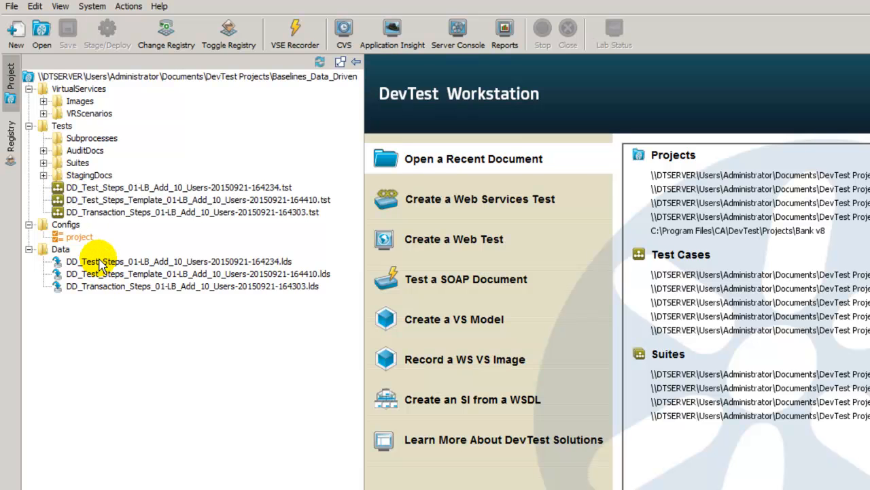
{"action": "double_click", "coordinate": [58, 190]}
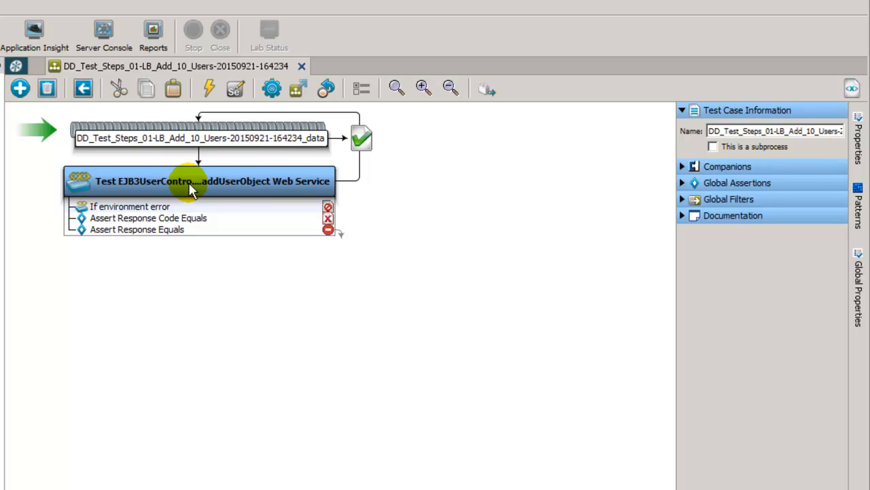
{"action": "left_click", "coordinate": [118, 189]}
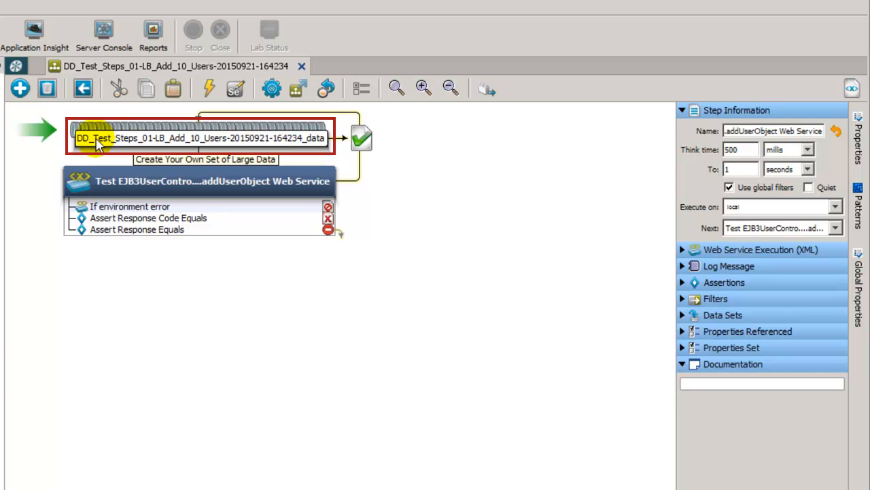
Step: Open the test case's large data set and widen its editor and url column to read the full URLs
{"action": "left_click", "coordinate": [239, 143]}
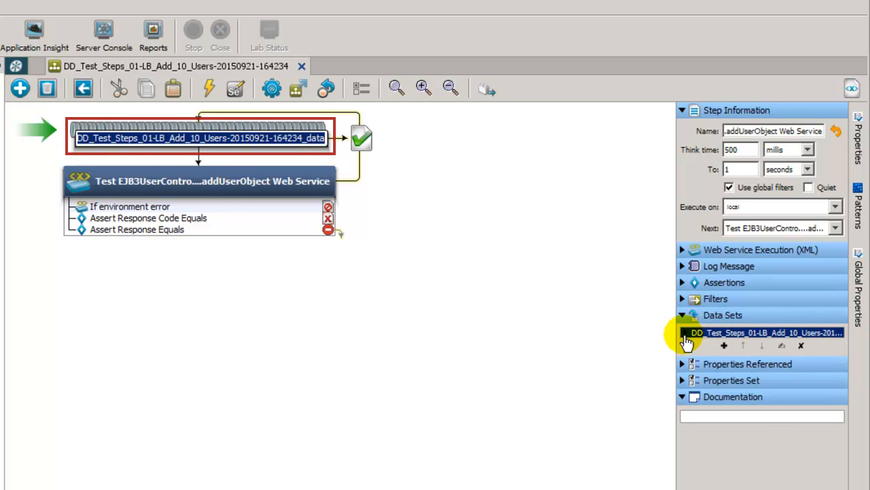
{"action": "double_click", "coordinate": [725, 336]}
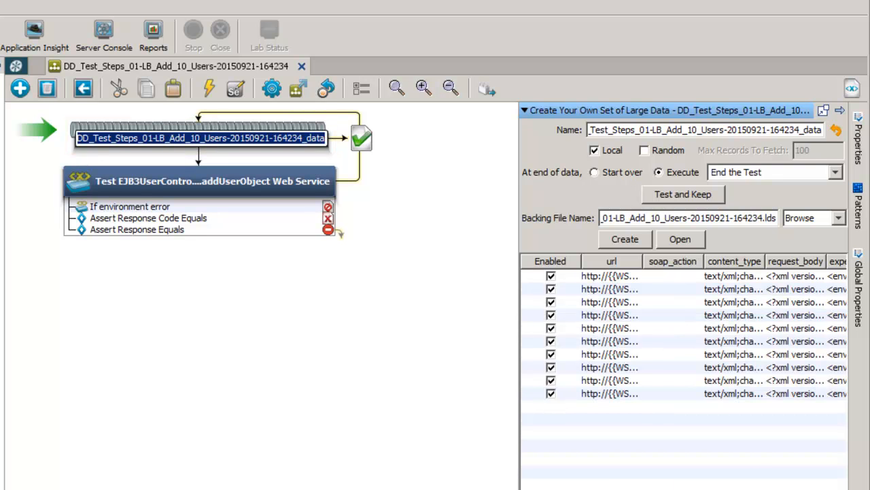
{"action": "left_click_drag", "start_coordinate": [520, 488], "coordinate": [194, 489]}
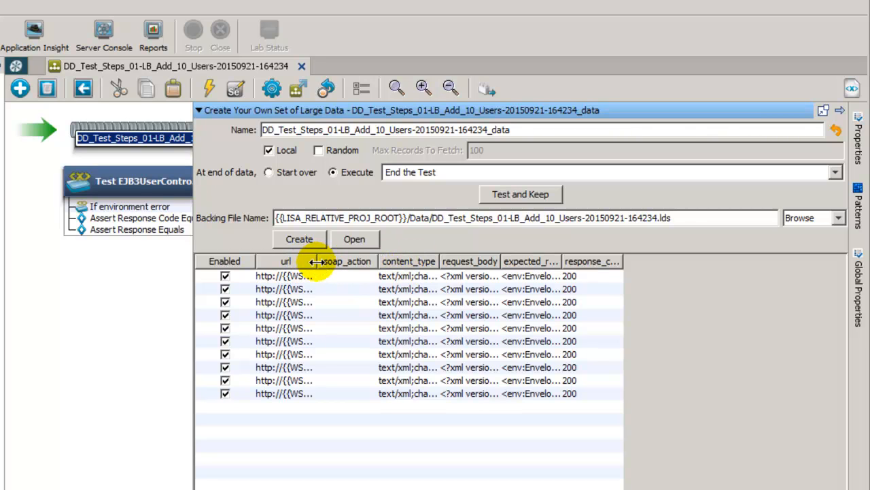
{"action": "left_click_drag", "start_coordinate": [343, 263], "coordinate": [408, 263]}
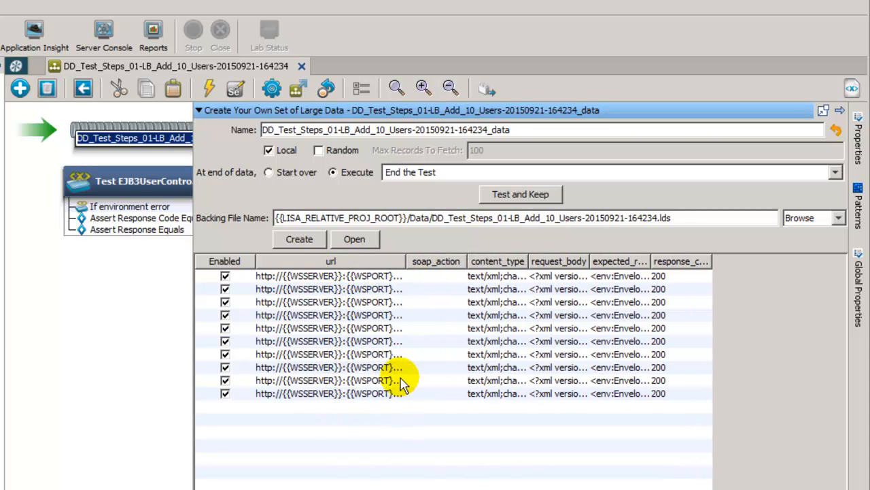
{"action": "left_click_drag", "start_coordinate": [407, 263], "coordinate": [577, 262]}
{"action": "right_click", "coordinate": [576, 264]}
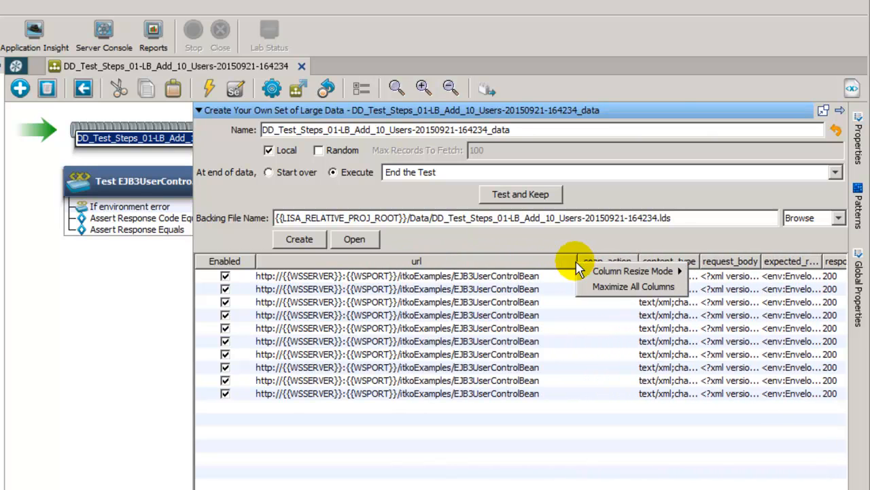
{"action": "left_click", "coordinate": [537, 279]}
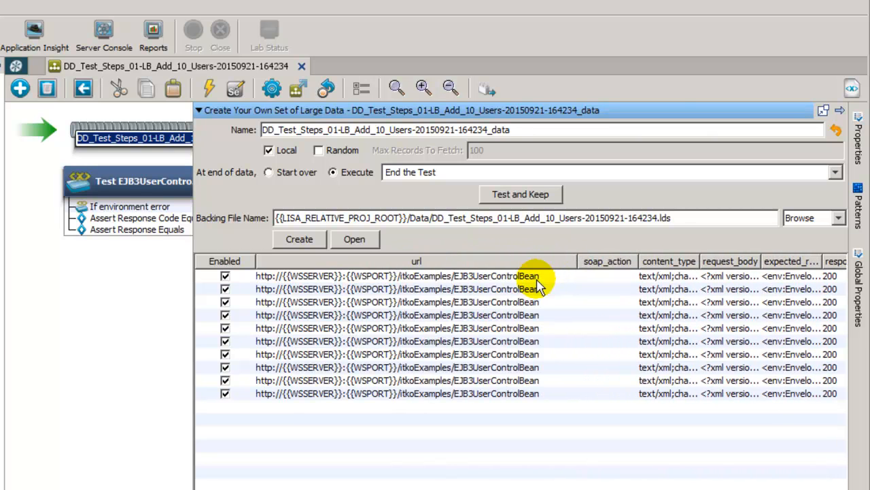
Step: Show only the config properties to look up the WSSERVER and WSPORT values used in the data set URLs
{"action": "left_click", "coordinate": [859, 146]}
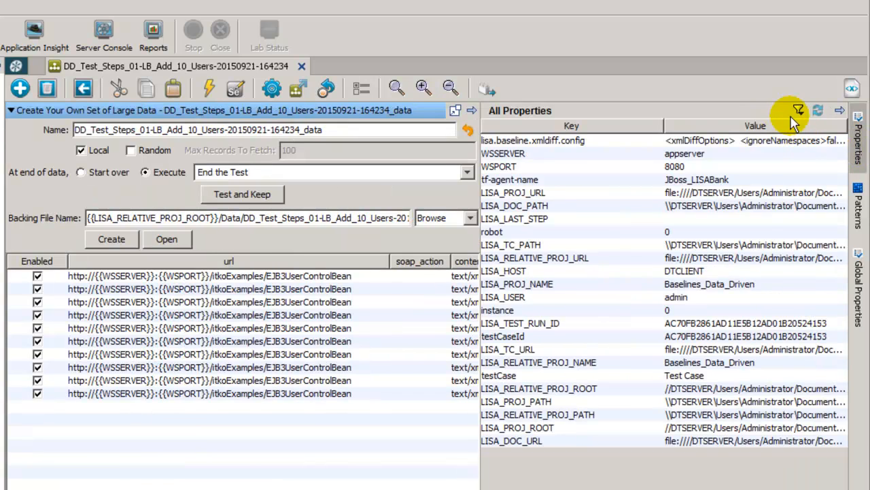
{"action": "left_click", "coordinate": [800, 112]}
{"action": "left_click", "coordinate": [561, 143]}
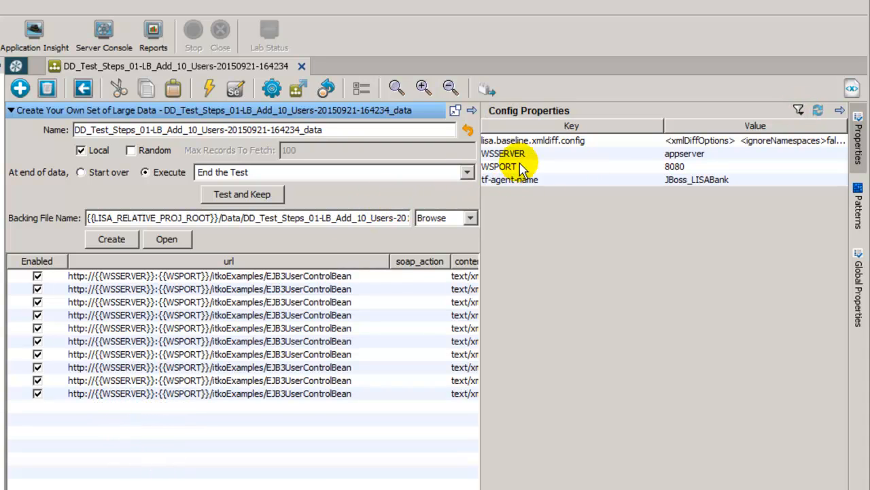
Step: Hide the properties list and view the full request_body XML of the data set's first row in the extended view
{"action": "left_click", "coordinate": [842, 116]}
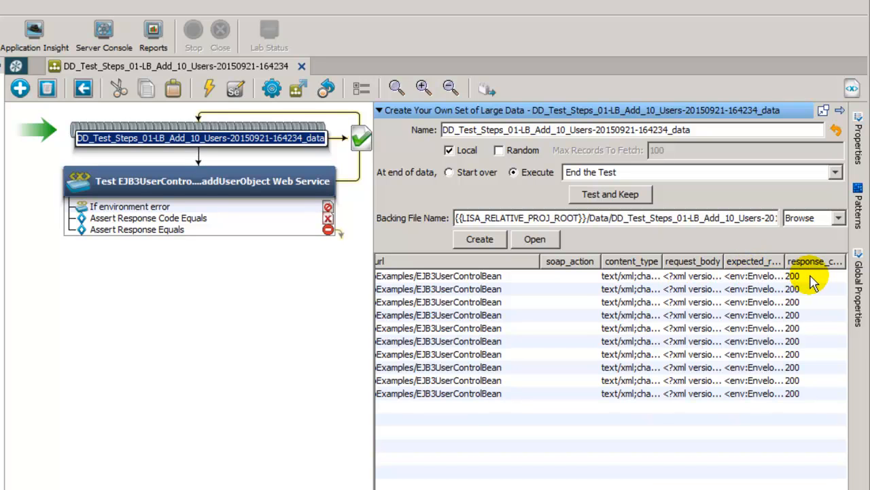
{"action": "right_click", "coordinate": [692, 282]}
{"action": "left_click", "coordinate": [727, 357]}
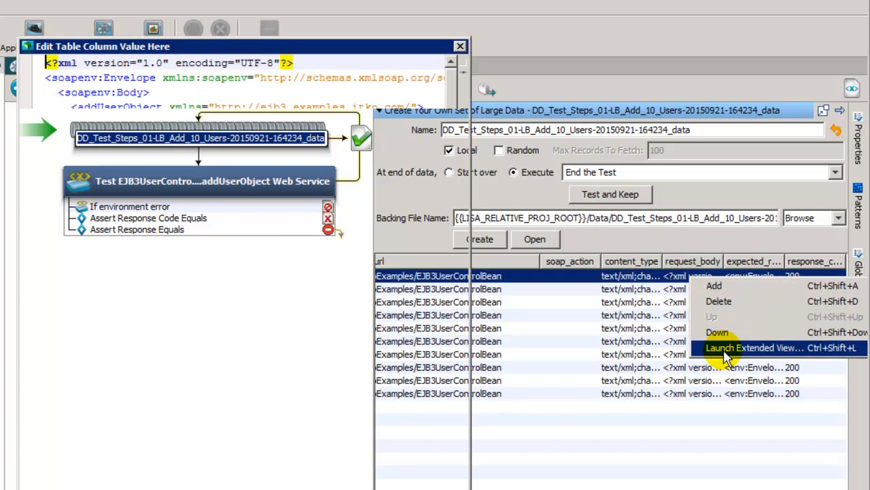
{"action": "scroll", "coordinate": [454, 319], "scroll_direction": "down", "scroll_amount": 1}
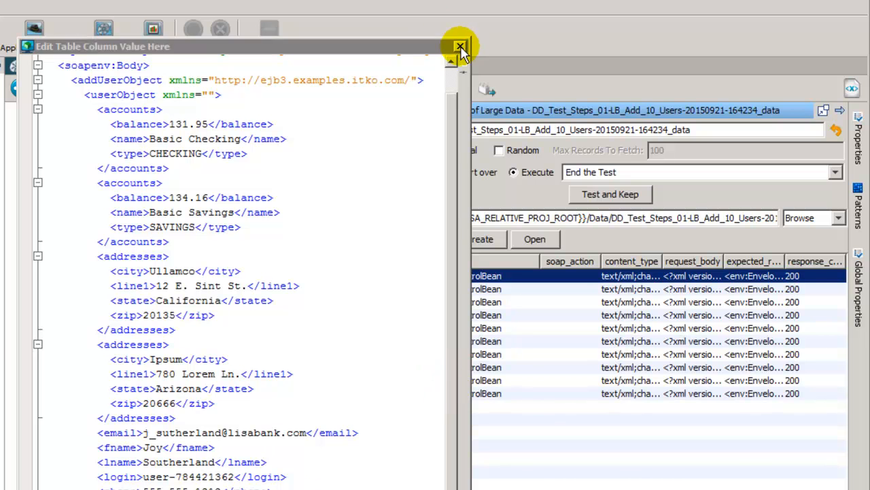
{"action": "left_click", "coordinate": [460, 46]}
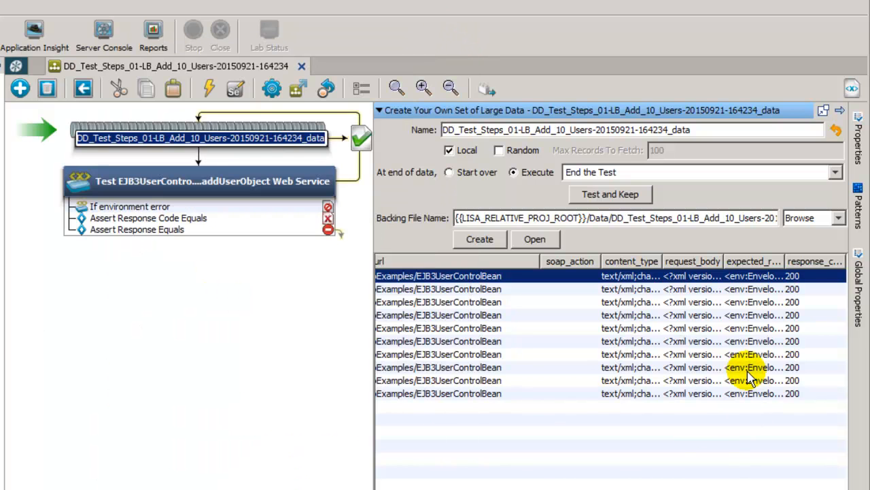
Step: View the first row's expected result in the extended view, formatted as indented XML, and read through it
{"action": "right_click", "coordinate": [752, 279]}
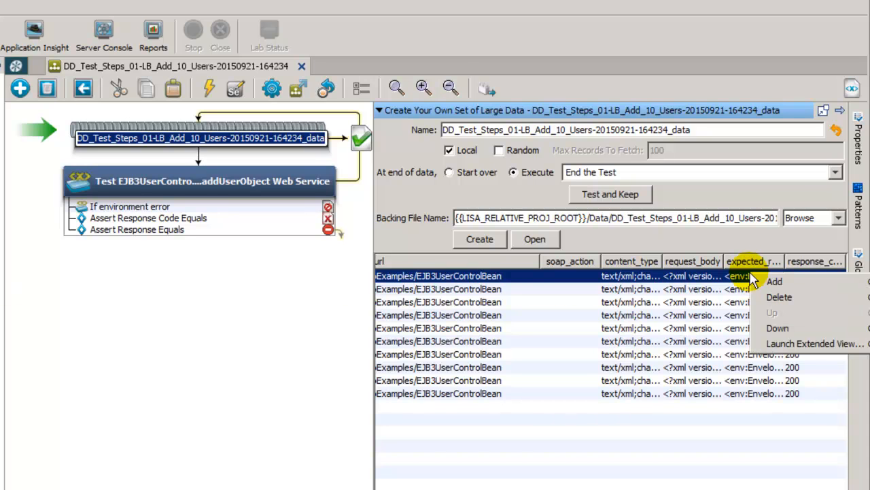
{"action": "left_click", "coordinate": [769, 343]}
{"action": "right_click", "coordinate": [167, 61]}
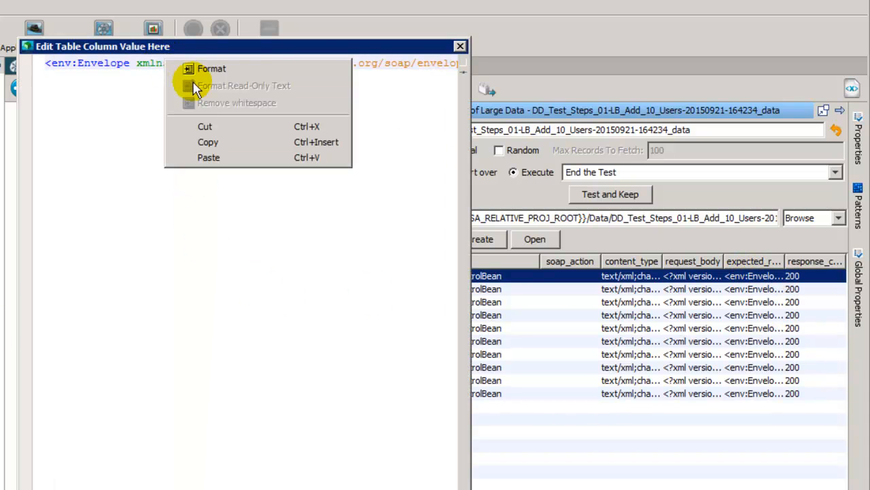
{"action": "left_click", "coordinate": [200, 70]}
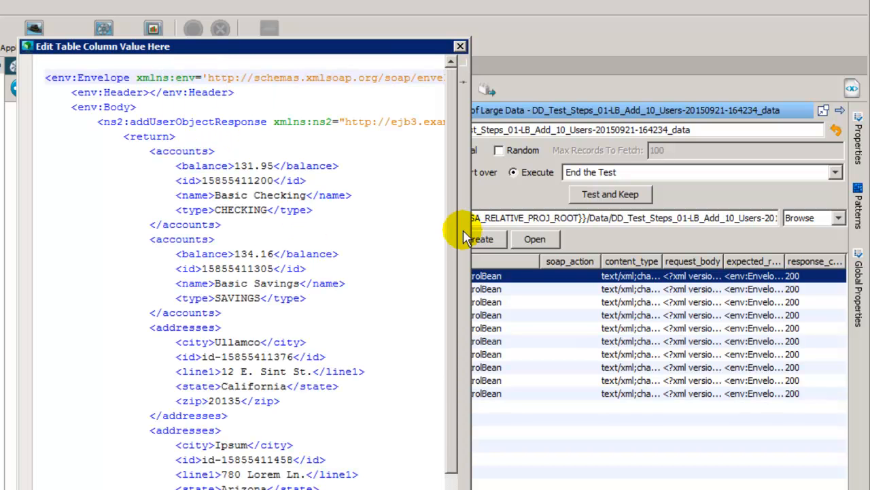
{"action": "left_click_drag", "start_coordinate": [454, 265], "coordinate": [452, 476]}
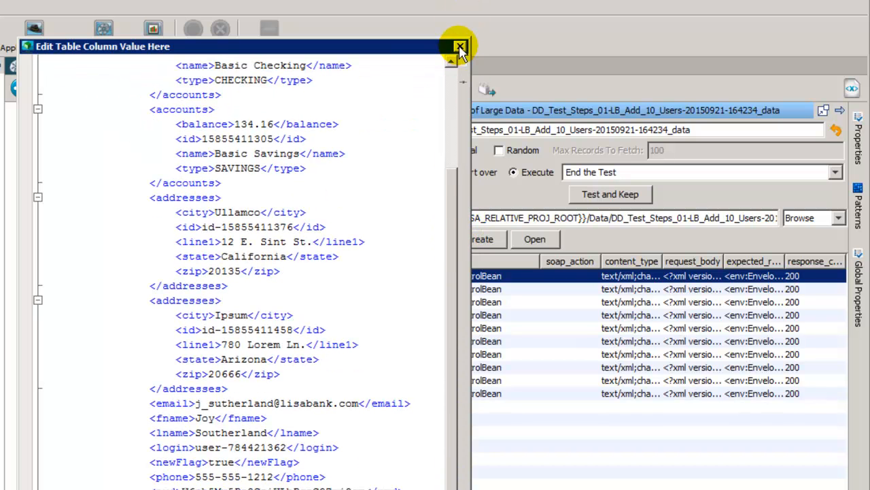
{"action": "left_click", "coordinate": [461, 47]}
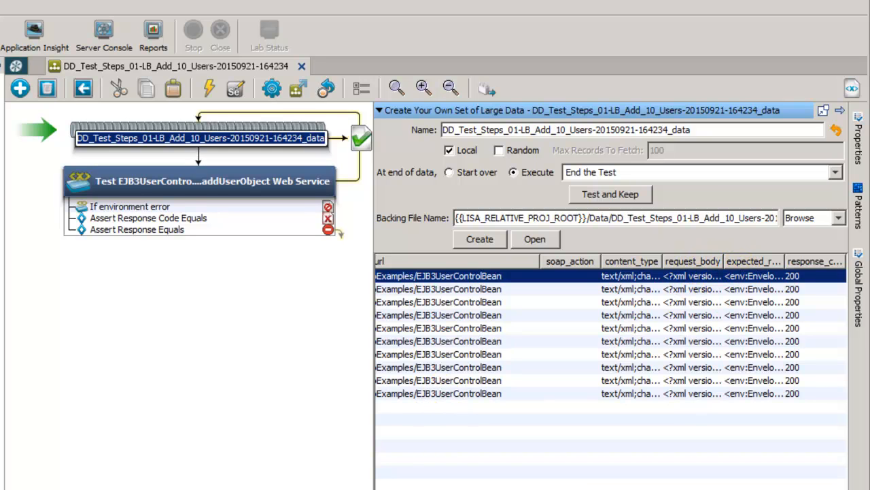
Step: Inspect the addUserObject web service step's settings and its Assert Response Code Equals and Assert Response Equals assertions
{"action": "left_click", "coordinate": [162, 183]}
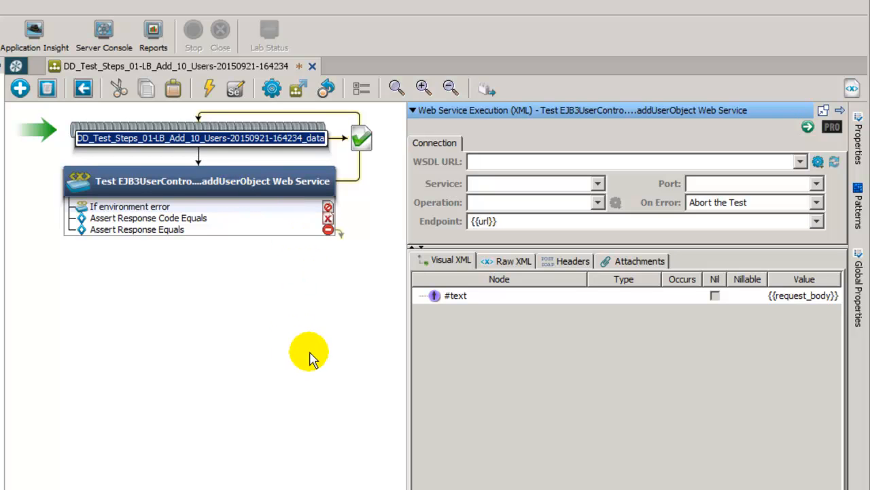
{"action": "left_click", "coordinate": [170, 219]}
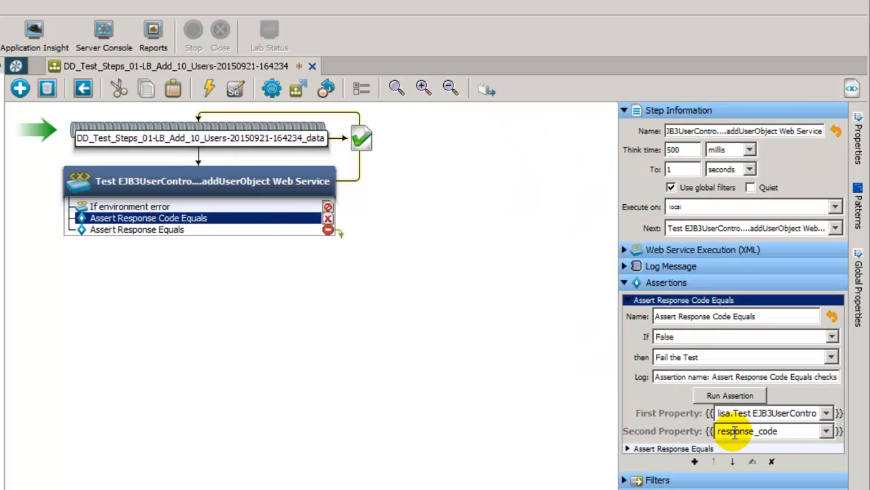
{"action": "left_click", "coordinate": [128, 230]}
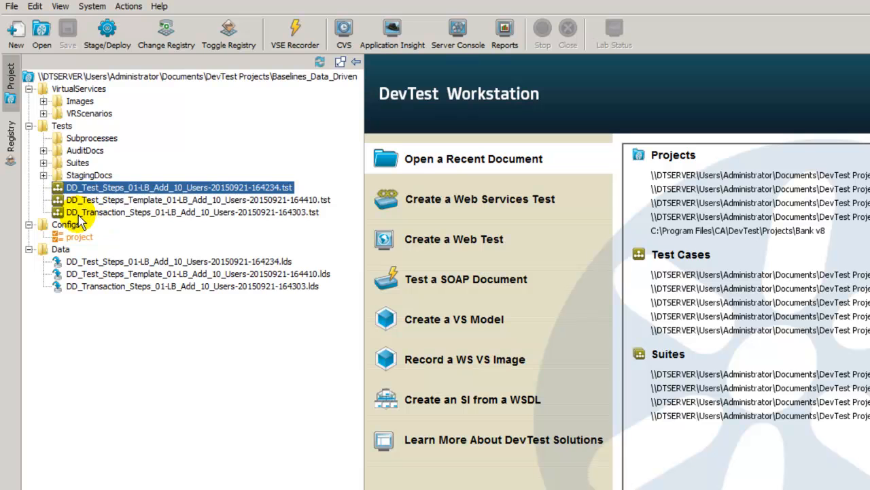
Step: Open DD_Transaction_Steps_01-LB_Add_10_Users-20150921-164303.tst and select its Execute Transaction Frame step
{"action": "left_click", "coordinate": [79, 216]}
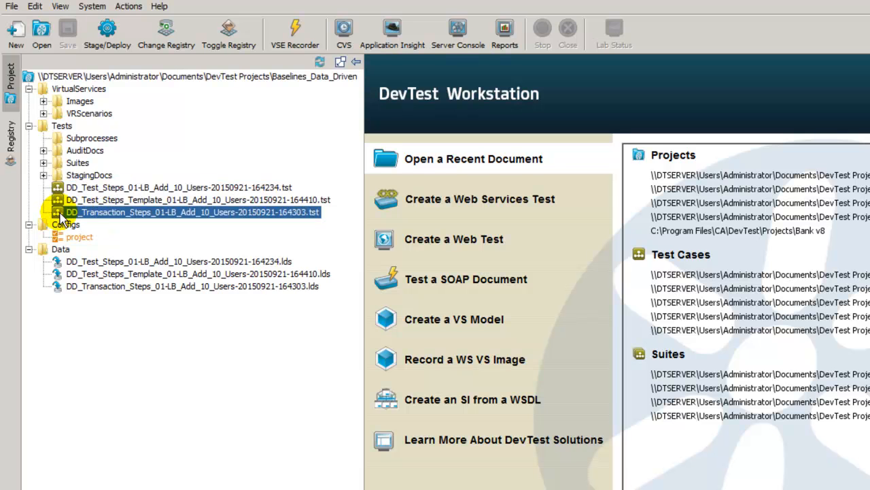
{"action": "double_click", "coordinate": [60, 213]}
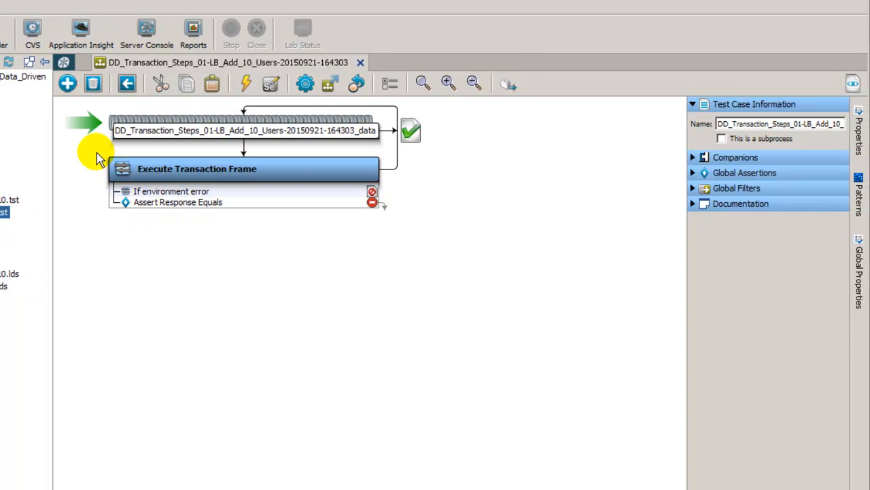
{"action": "left_click", "coordinate": [197, 173]}
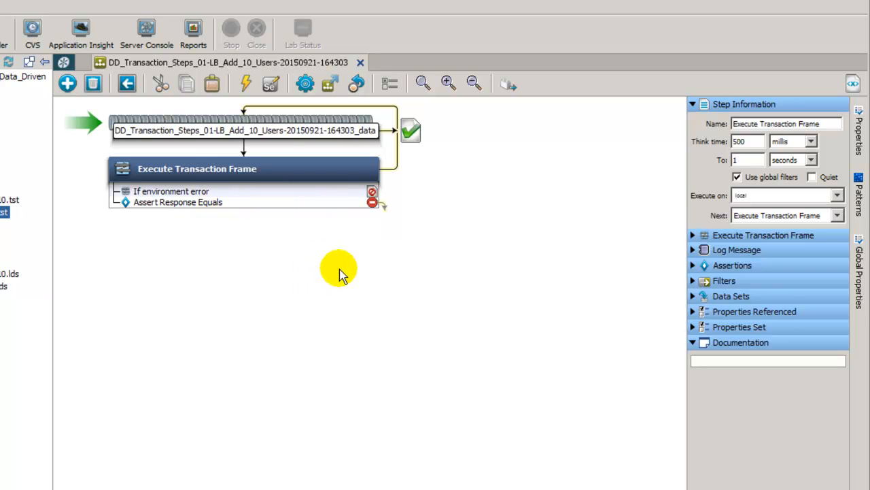
Step: Open the transaction test's large data set and widen its editor and the transaction_frame and expected_result columns
{"action": "left_click", "coordinate": [246, 138]}
{"action": "left_click_drag", "start_coordinate": [540, 416], "coordinate": [123, 416]}
{"action": "left_click_drag", "start_coordinate": [240, 248], "coordinate": [437, 251]}
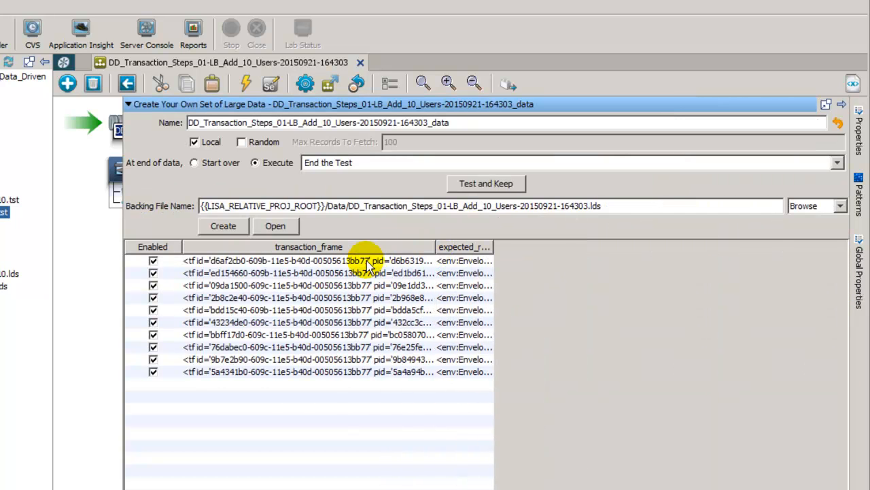
{"action": "double_click", "coordinate": [493, 248]}
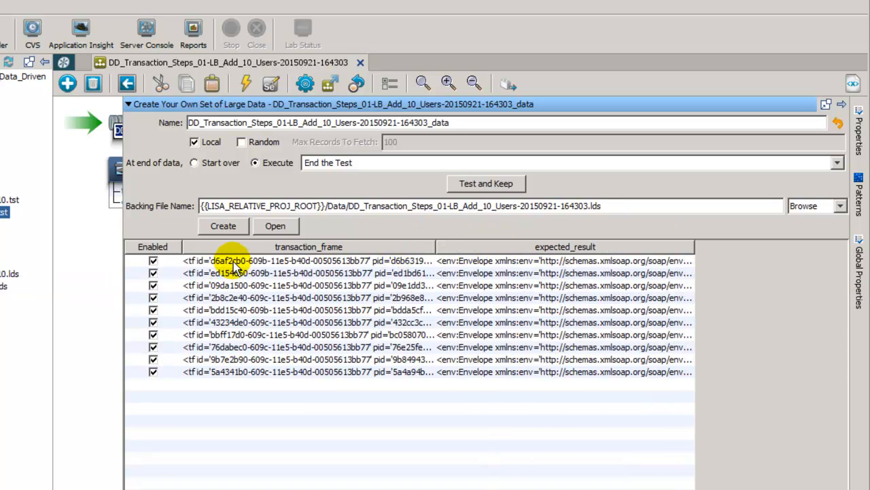
Step: Read through the first row's transaction_frame value in the extended view, covering the request and response content, and close it
{"action": "left_click", "coordinate": [235, 266]}
{"action": "right_click", "coordinate": [235, 266]}
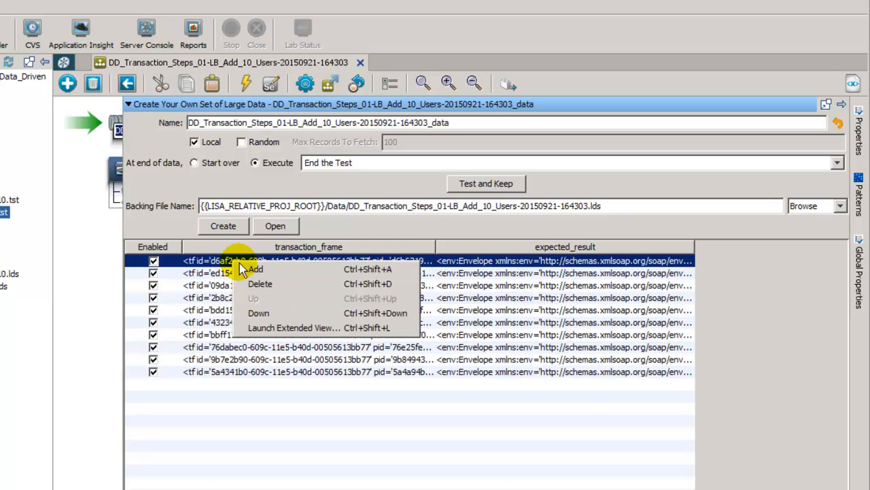
{"action": "left_click", "coordinate": [280, 329]}
{"action": "left_click", "coordinate": [285, 308]}
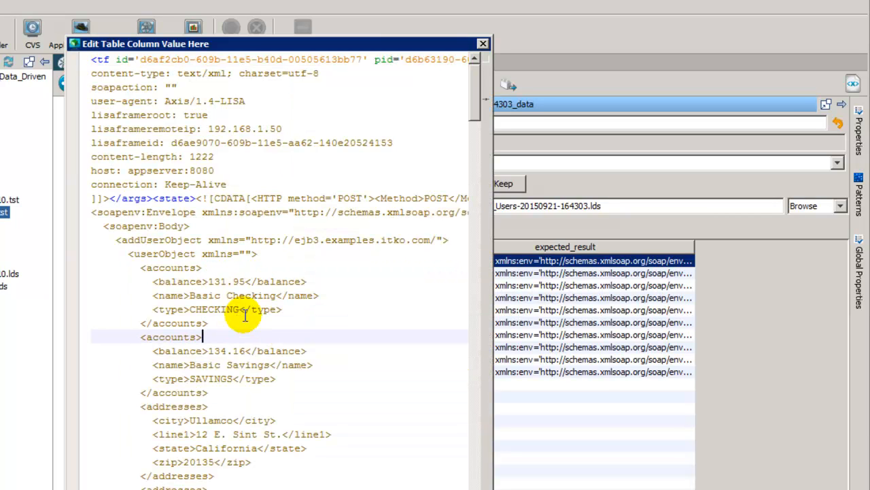
{"action": "scroll", "coordinate": [251, 320], "scroll_direction": "down", "scroll_amount": 10}
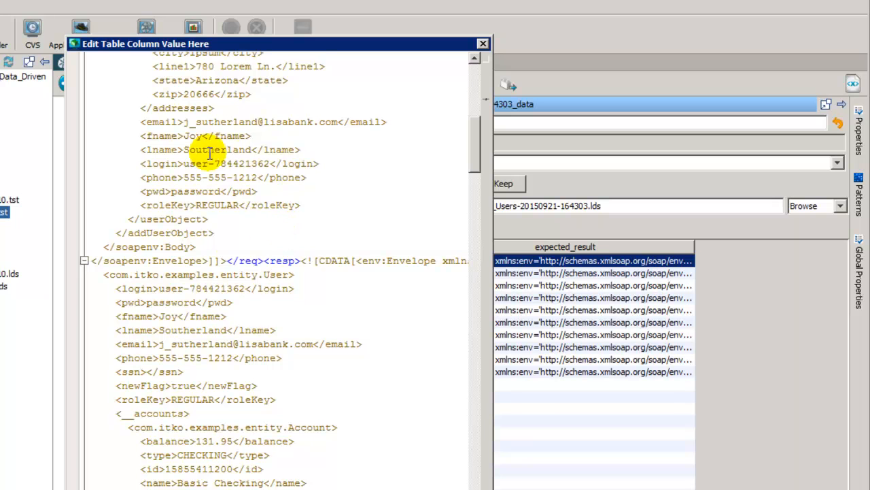
{"action": "scroll", "coordinate": [247, 340], "scroll_direction": "down", "scroll_amount": 7}
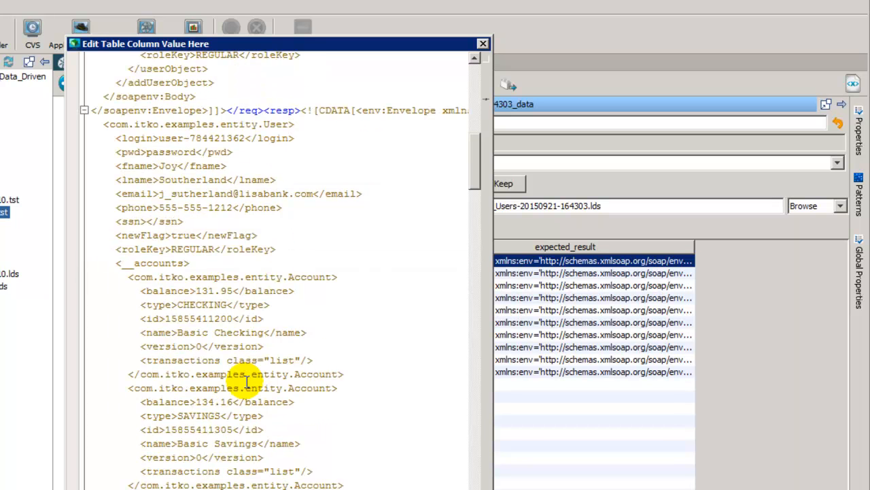
{"action": "scroll", "coordinate": [249, 403], "scroll_direction": "down", "scroll_amount": 7}
{"action": "key", "text": "Escape"}
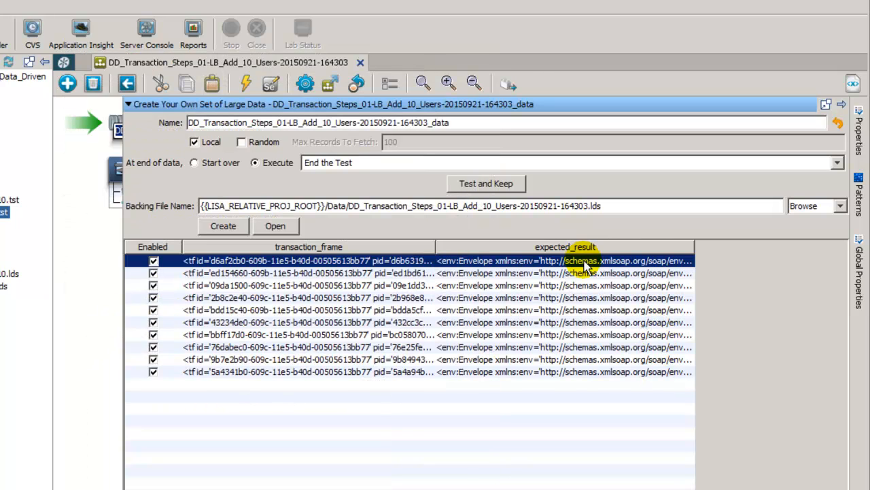
Step: View the first row's expected_result in the extended view, formatted as indented XML, and close it
{"action": "right_click", "coordinate": [583, 264]}
{"action": "left_click", "coordinate": [632, 328]}
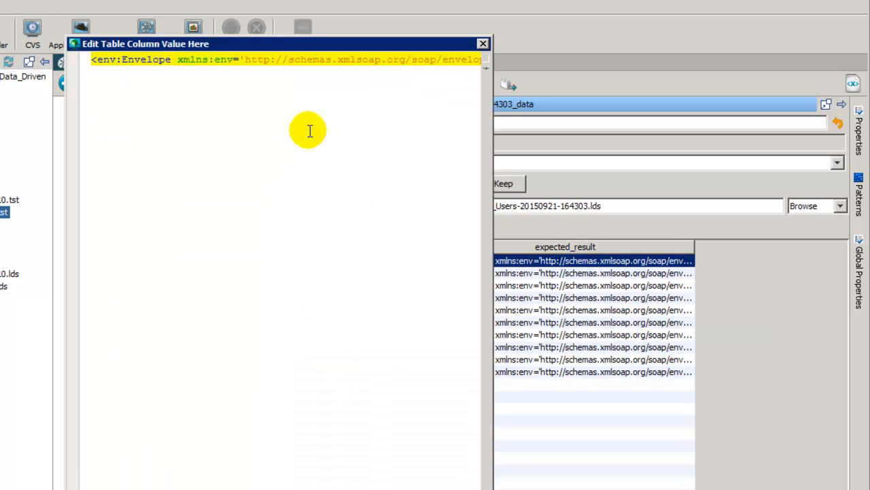
{"action": "right_click", "coordinate": [264, 64]}
{"action": "left_click", "coordinate": [296, 70]}
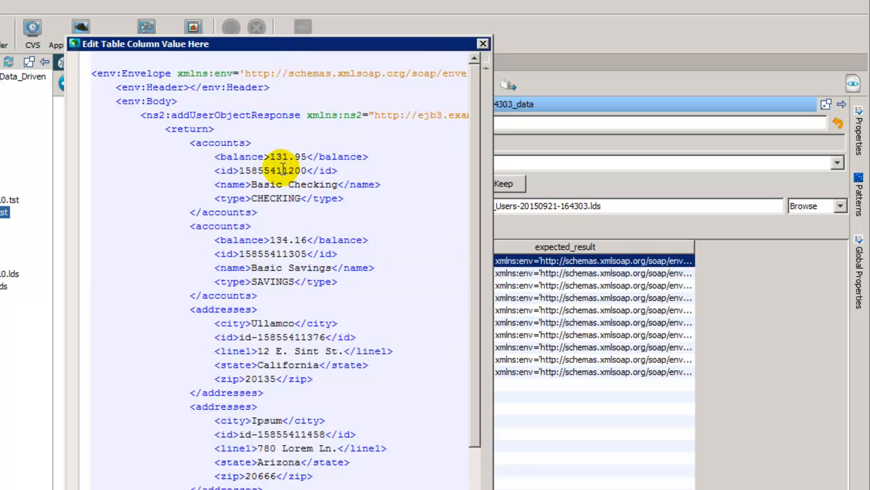
{"action": "scroll", "coordinate": [292, 440], "scroll_direction": "down", "scroll_amount": 3}
{"action": "scroll", "coordinate": [306, 430], "scroll_direction": "up", "scroll_amount": 3}
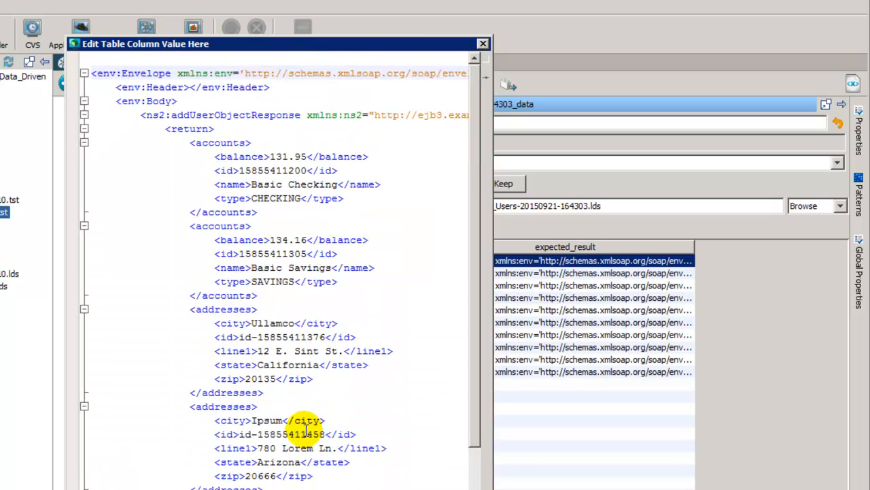
{"action": "left_click", "coordinate": [445, 487]}
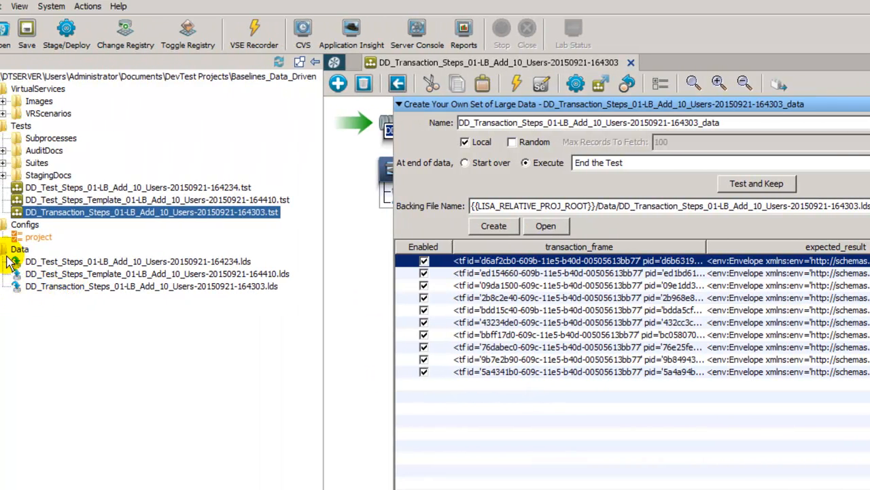
Step: Close the data set editor and open the Execute Transaction Frame step's settings to check its executing agent and frame property
{"action": "left_click", "coordinate": [864, 104]}
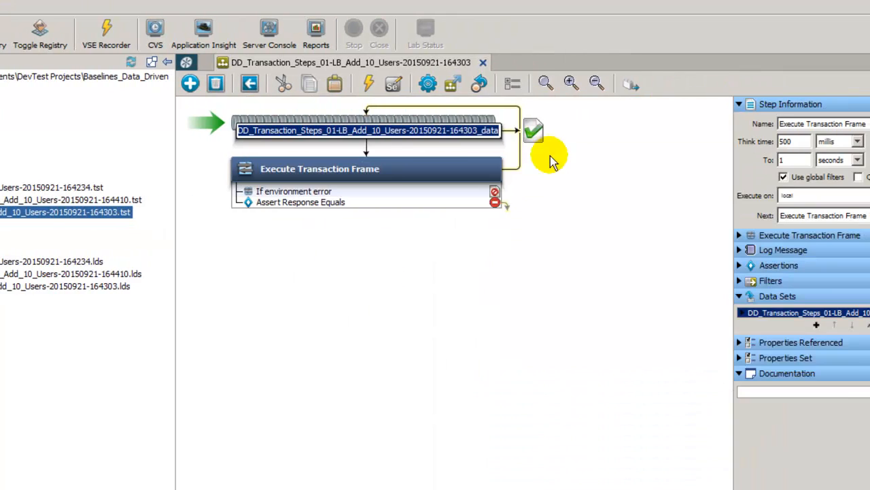
{"action": "left_click", "coordinate": [571, 174]}
{"action": "double_click", "coordinate": [302, 180]}
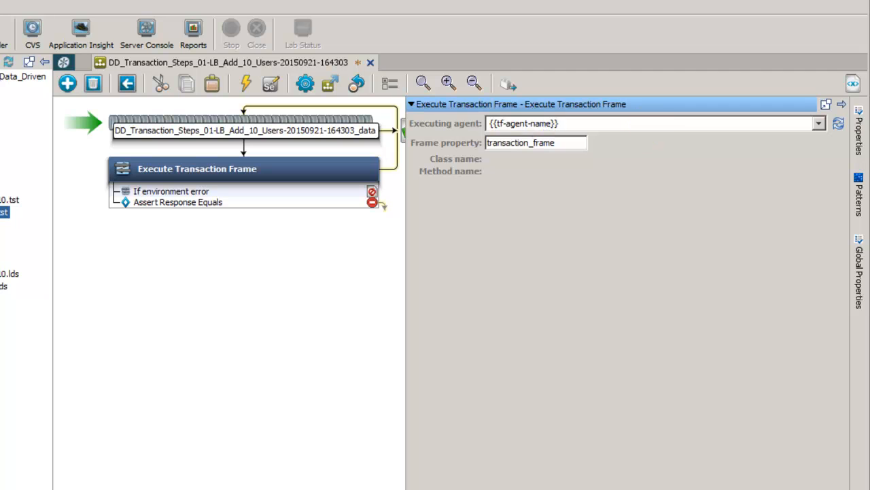
Step: Show only the config properties to look up the tf-agent-name value, and select the step's Assert Response Equals assertion
{"action": "left_click", "coordinate": [859, 146]}
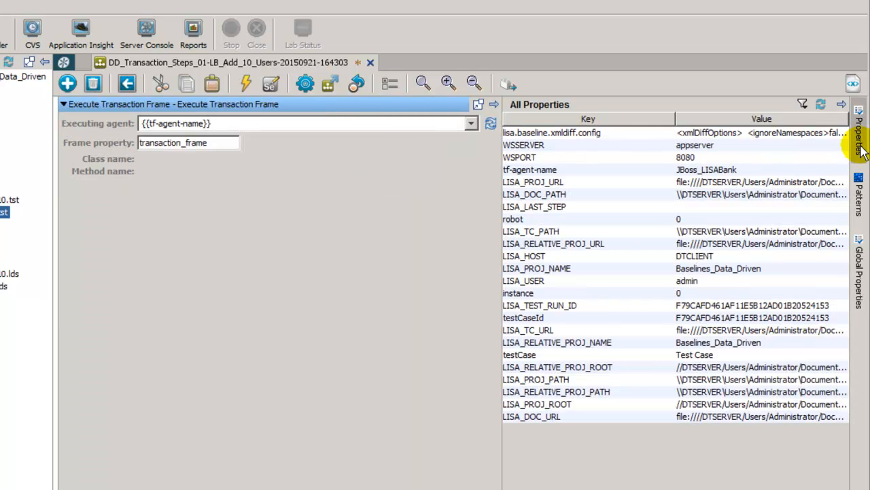
{"action": "left_click", "coordinate": [803, 103]}
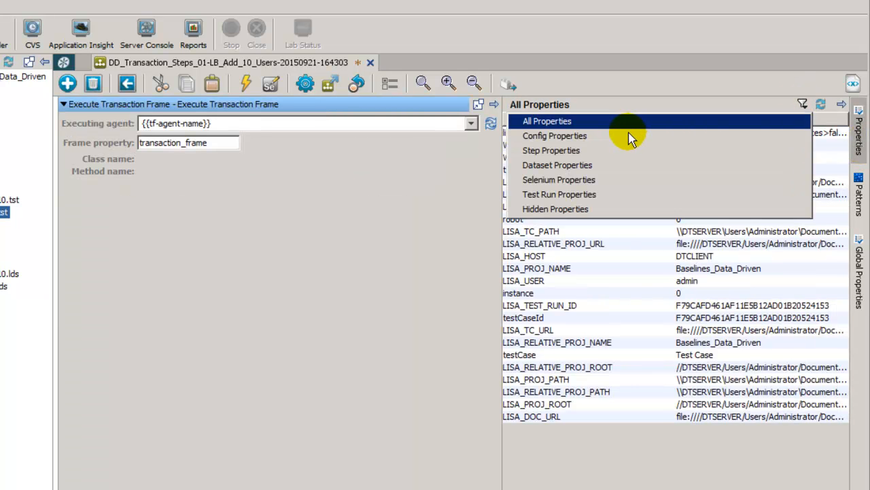
{"action": "left_click", "coordinate": [609, 137]}
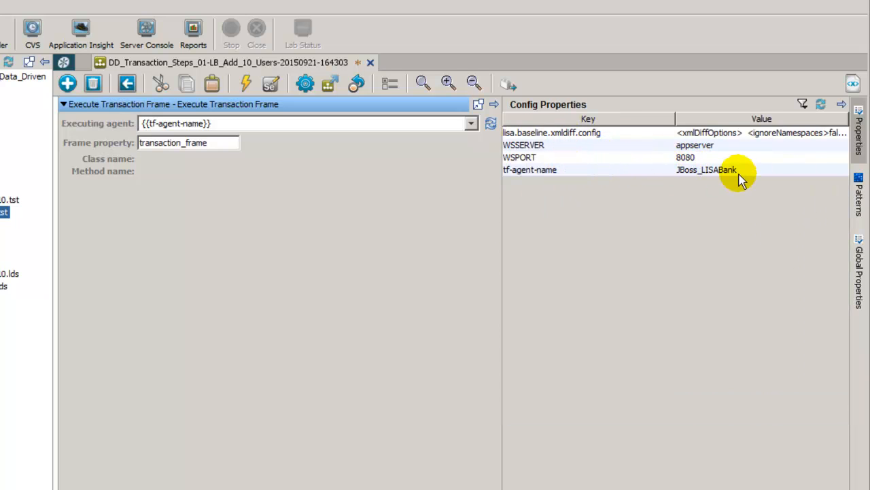
{"action": "left_click", "coordinate": [842, 109]}
{"action": "left_click", "coordinate": [203, 204]}
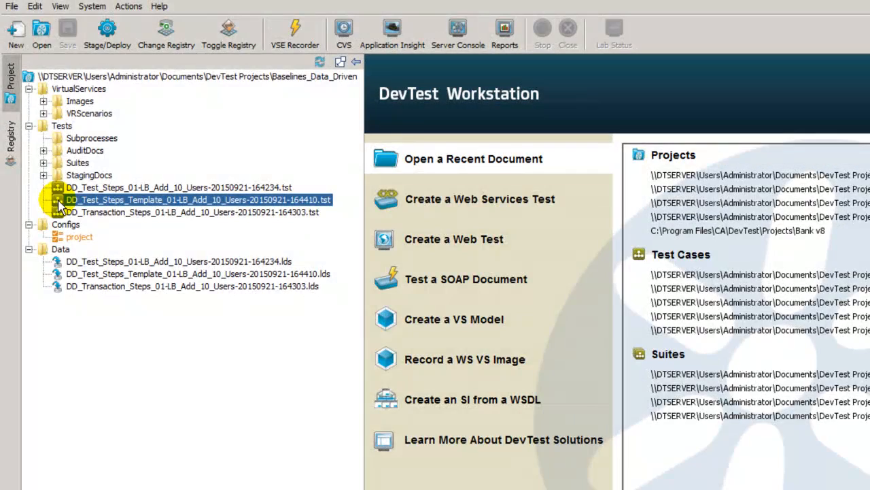
Step: Open DD_Test_Steps_Template_01-LB_Add_10_Users-20150921-164410.tst and select its CAI Template Place Holder step
{"action": "double_click", "coordinate": [61, 201]}
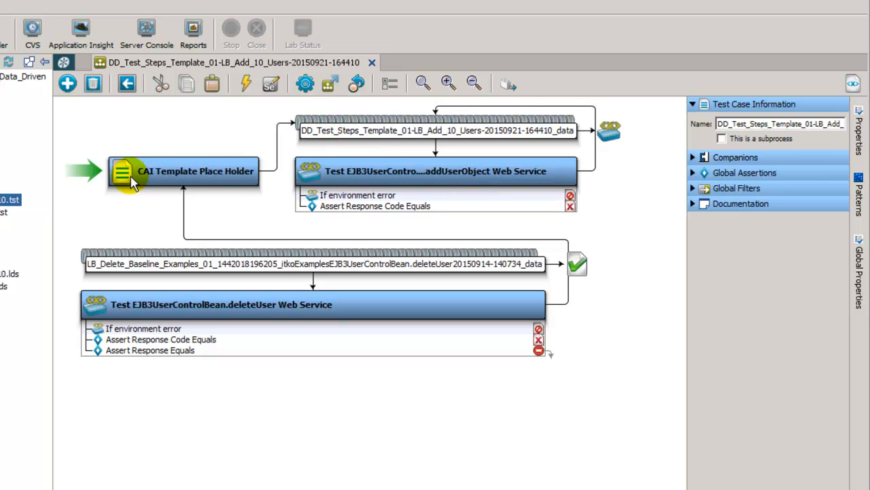
{"action": "left_click", "coordinate": [211, 183]}
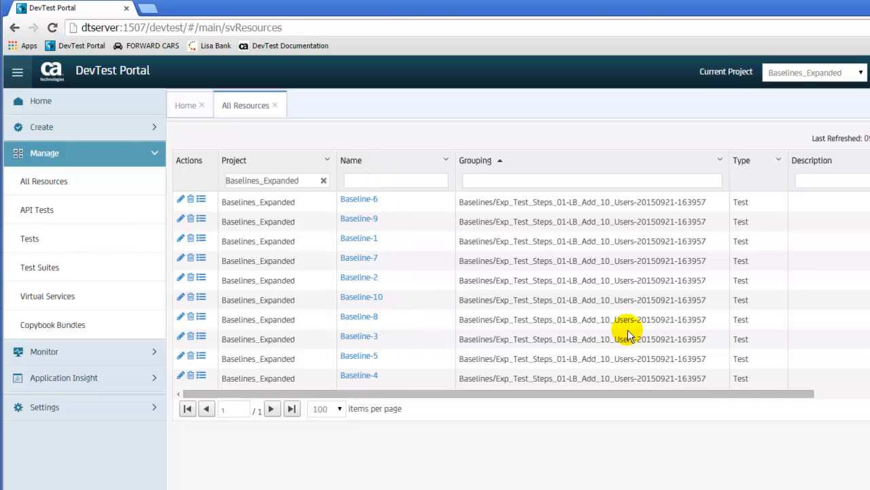
Step: Examine the Baselines_Expanded resources down to the test suites at the end of the list, widening the Name column to read their names
{"action": "scroll", "coordinate": [522, 290], "scroll_direction": "down", "scroll_amount": 3}
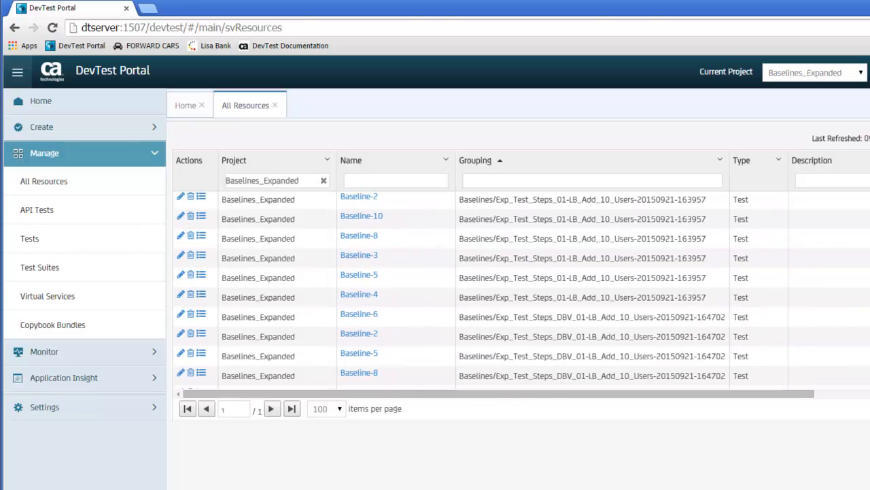
{"action": "scroll", "coordinate": [522, 290], "scroll_direction": "down", "scroll_amount": 4}
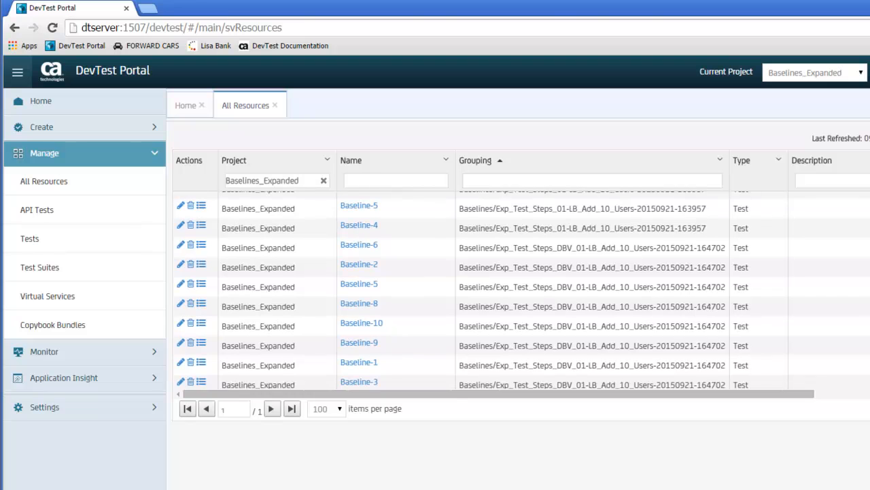
{"action": "scroll", "coordinate": [522, 290], "scroll_direction": "down", "scroll_amount": 1}
{"action": "scroll", "coordinate": [522, 290], "scroll_direction": "down", "scroll_amount": 6}
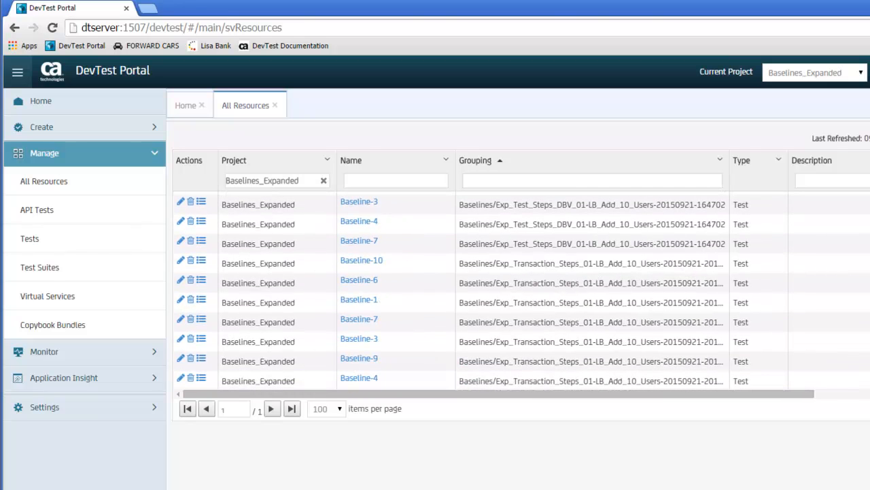
{"action": "scroll", "coordinate": [522, 291], "scroll_direction": "down", "scroll_amount": 3}
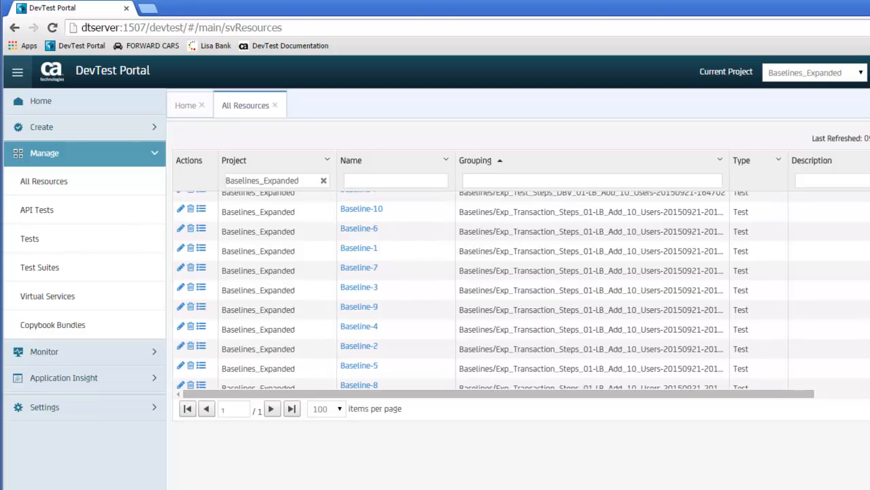
{"action": "scroll", "coordinate": [522, 291], "scroll_direction": "up", "scroll_amount": 1}
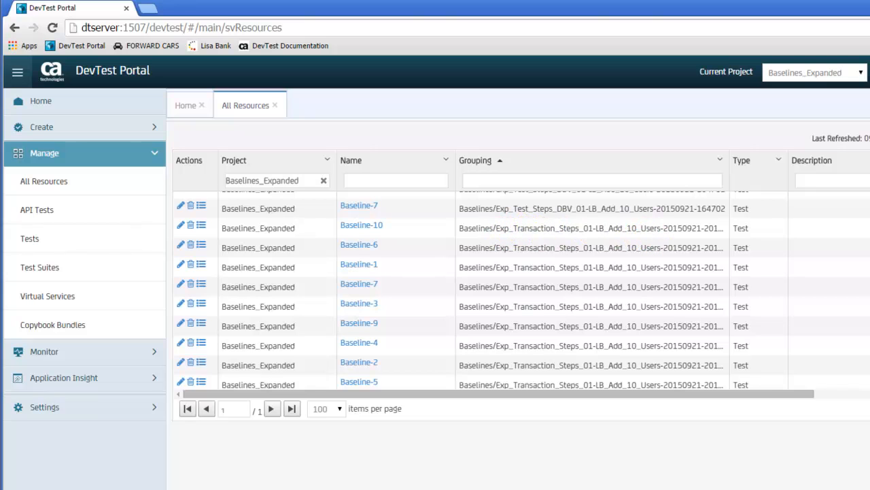
{"action": "scroll", "coordinate": [449, 293], "scroll_direction": "down", "scroll_amount": 3}
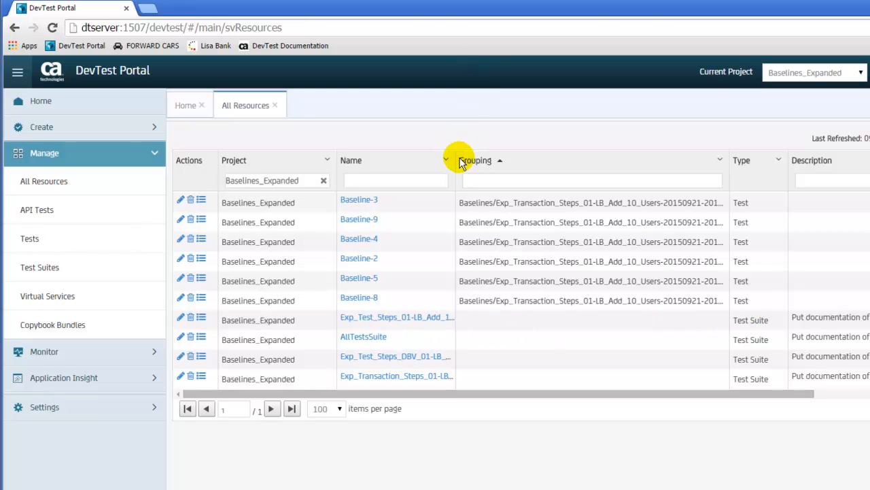
{"action": "left_click_drag", "start_coordinate": [456, 159], "coordinate": [556, 166]}
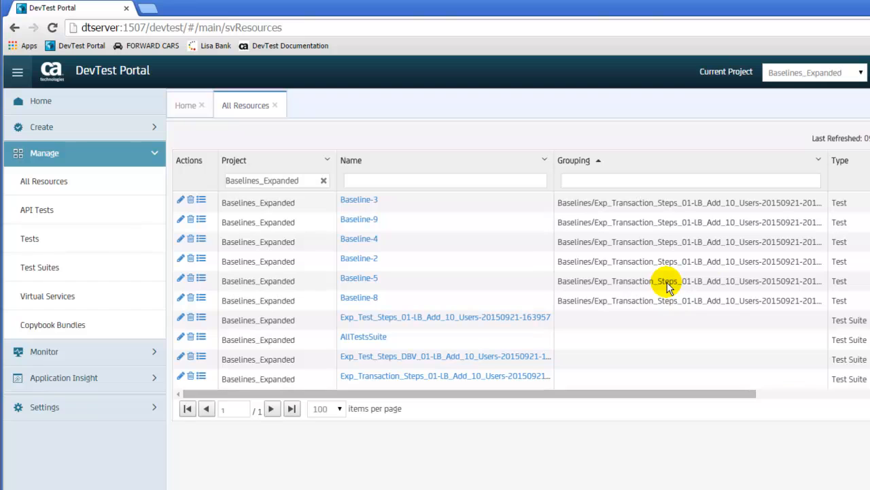
Step: Switch the current project to Baselines_Data_Driven and widen the Name column to show the full test names
{"action": "left_click", "coordinate": [861, 72]}
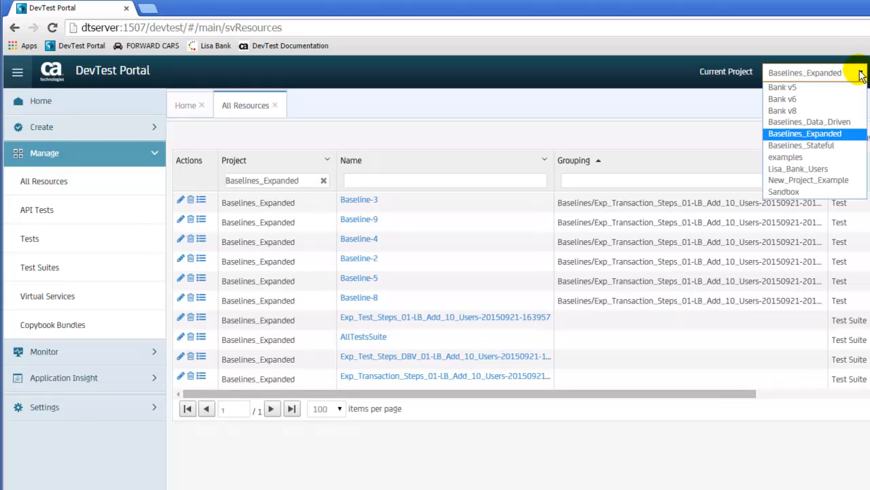
{"action": "left_click", "coordinate": [812, 125]}
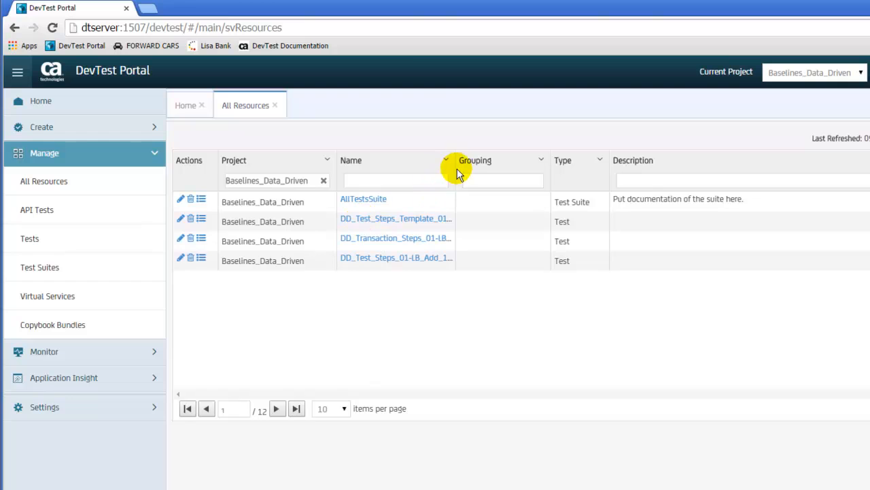
{"action": "left_click_drag", "start_coordinate": [455, 167], "coordinate": [618, 170]}
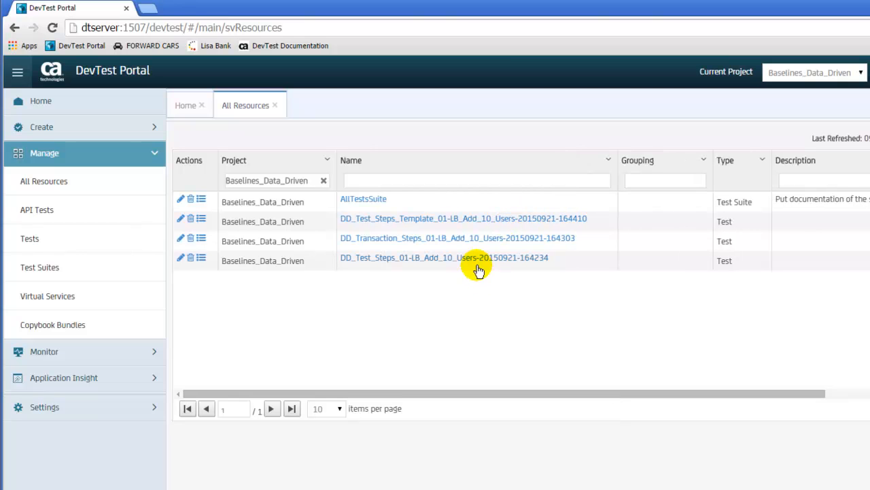